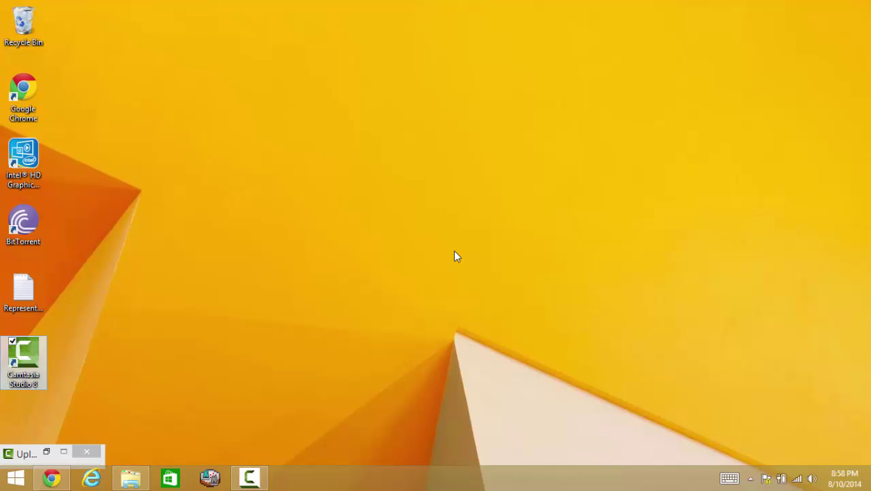
pyautogui.moveTo(513, 38); pyautogui.dragTo(538, 71)
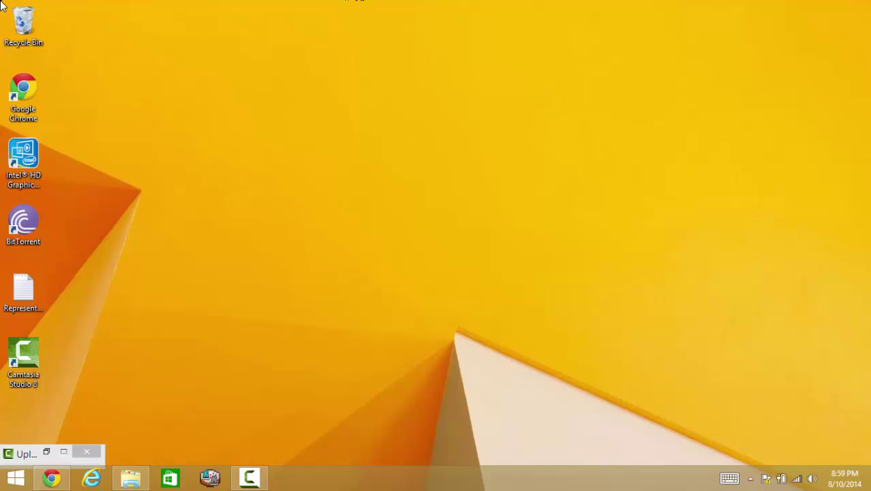
pyautogui.moveTo(3, 4)
pyautogui.mouseDown()
pyautogui.moveTo(345, 250)
pyautogui.moveTo(3, 6)
pyautogui.mouseUp()
# - Switch to Chrome and open the Installer link of 1.7.10-Latest from the Minecraft Forge Downloads page in a new tab
pyautogui.click(52, 478)
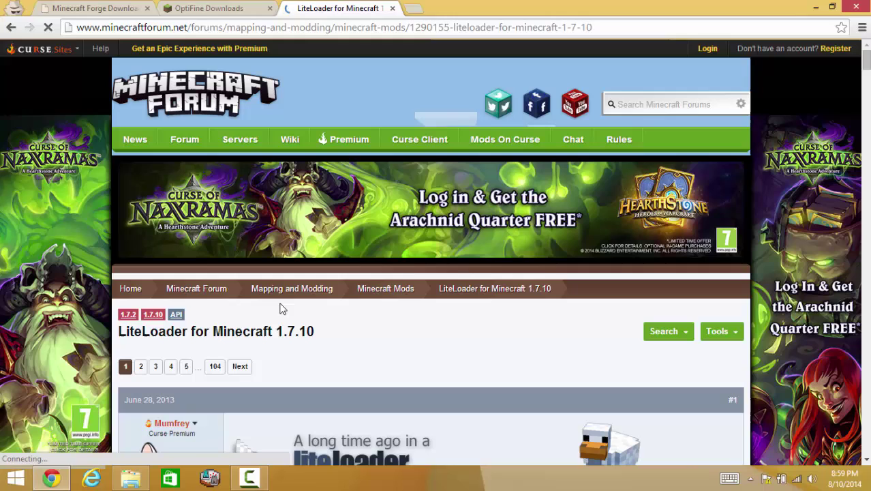
pyautogui.click(129, 6)
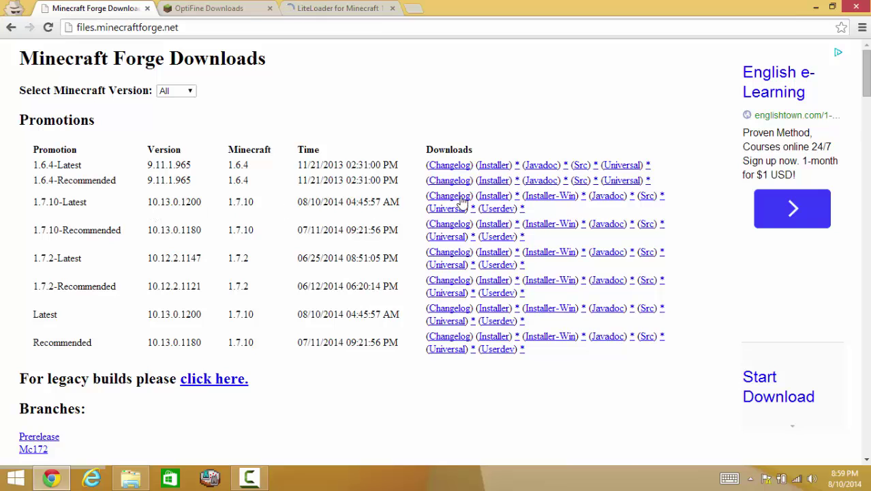
pyautogui.middleClick(488, 199)
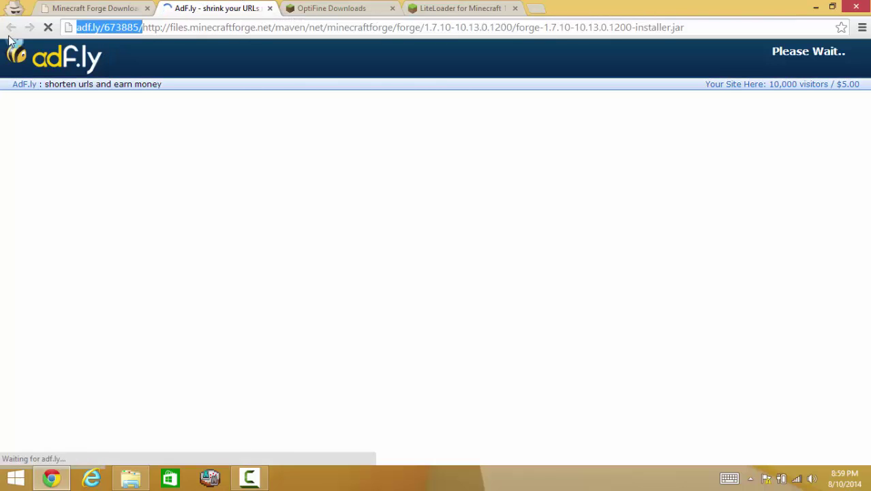
# - Download forge-1.7.10-10.13.0.1200-installer.jar from its direct address without the adf.ly prefix, keep the file, and close the ad and Forge pages
pyautogui.press('BackSpace')
pyautogui.press('Return')
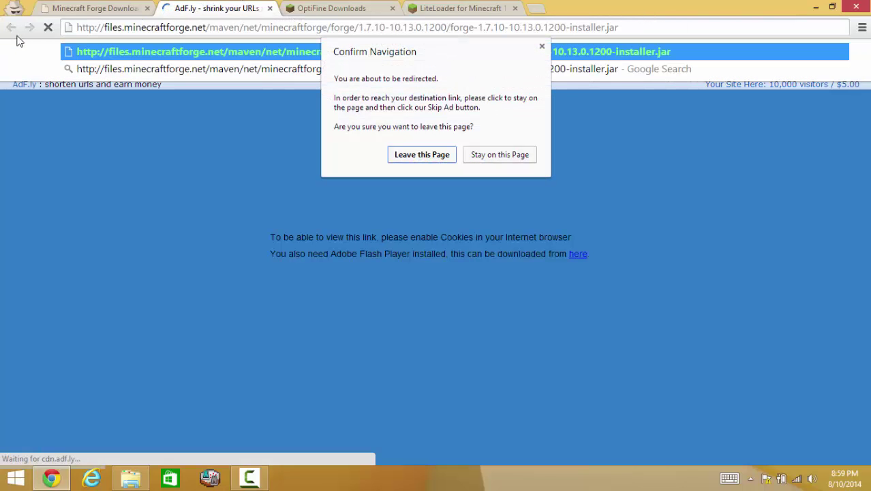
pyautogui.press('Escape')
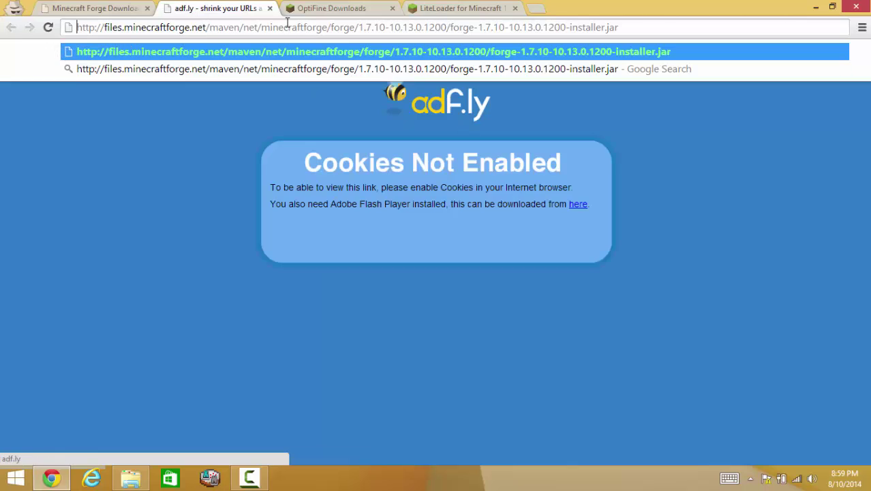
pyautogui.press('Return')
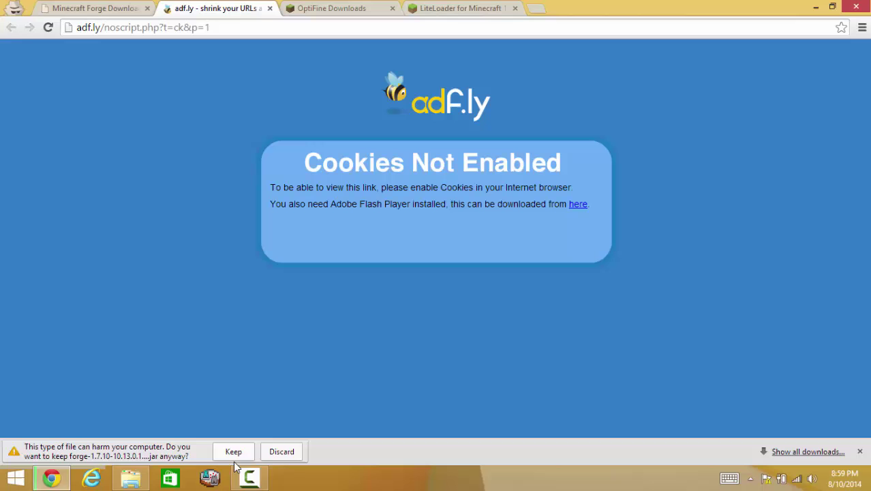
pyautogui.click(233, 452)
pyautogui.hotkey('ctrl', 'w')
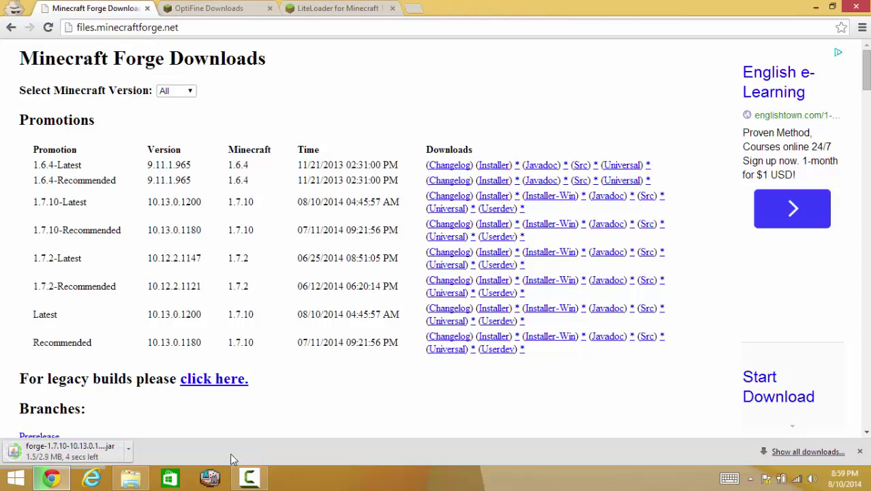
pyautogui.hotkey('ctrl', 'w')
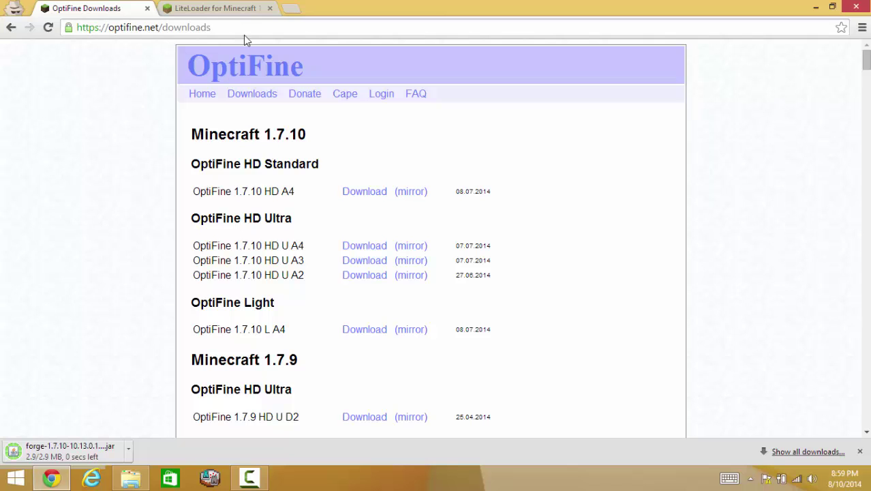
pyautogui.moveTo(101, 27); pyautogui.dragTo(306, 73)
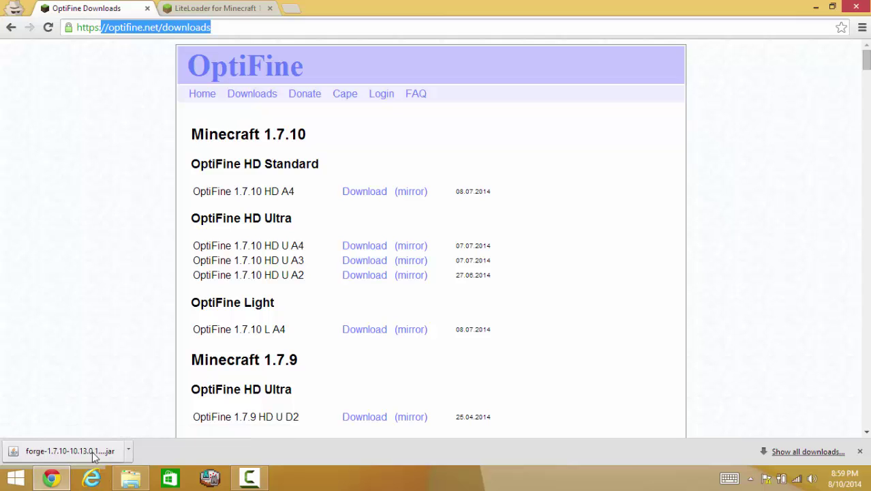
pyautogui.middleClick(376, 194)
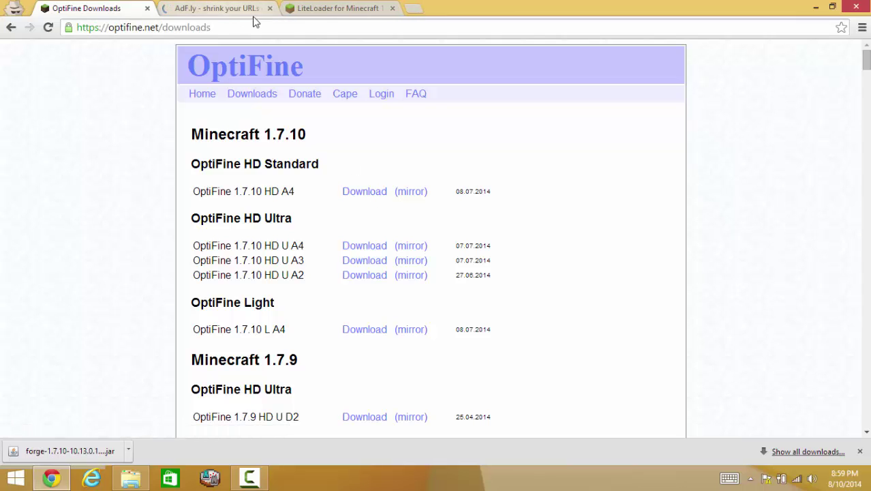
pyautogui.click(259, 10)
pyautogui.click(408, 152)
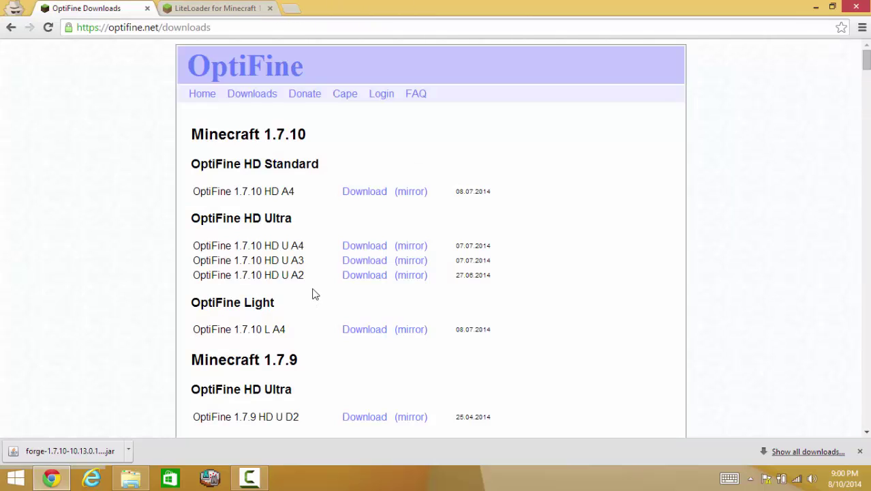
# - Try to download OptiFine 1.7.10 HD U A4 by loading its optifined.net address without the adf.ly/404181/ prefix
pyautogui.click(349, 247)
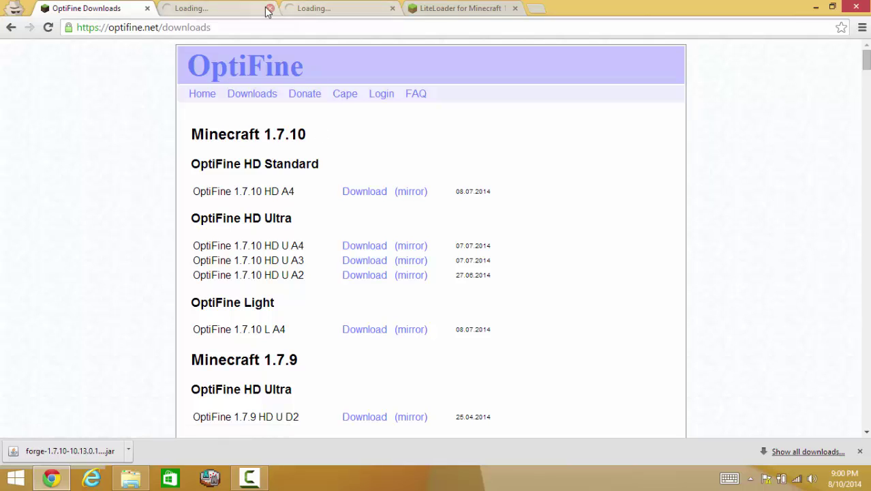
pyautogui.click(269, 8)
pyautogui.click(218, 8)
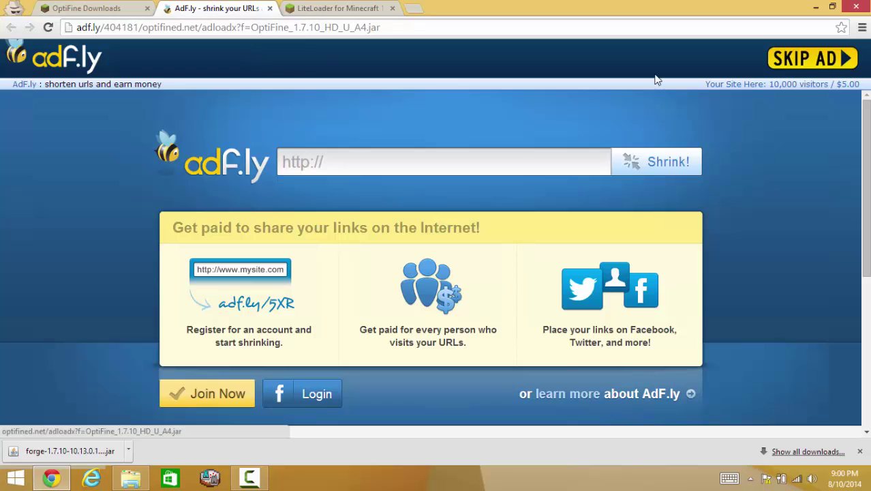
pyautogui.moveTo(148, 27); pyautogui.dragTo(73, 27)
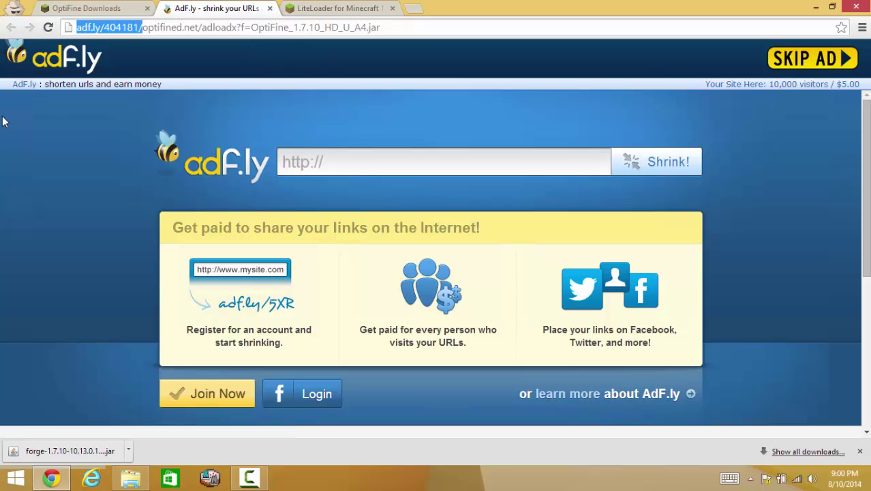
pyautogui.press('BackSpace')
pyautogui.press('Return')
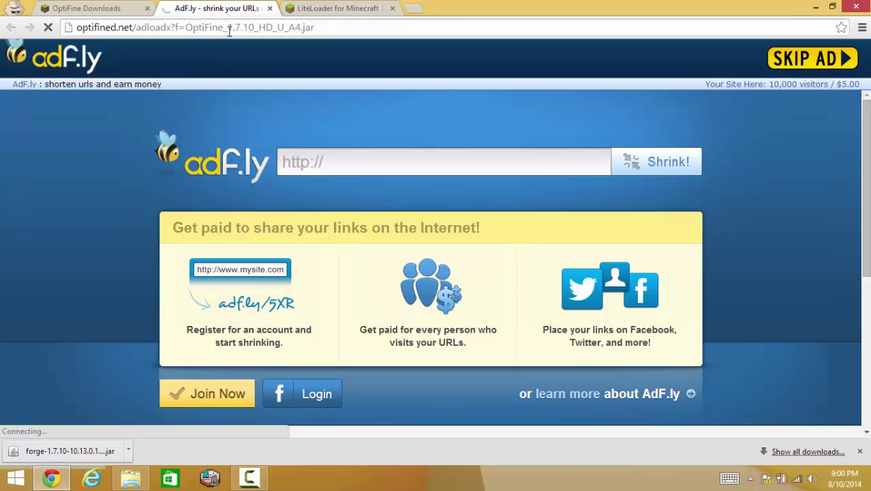
# - Try to open the adf.ly Skip Ad link in a new tab, and return to the OptiFine Downloads page
pyautogui.rightClick(821, 63)
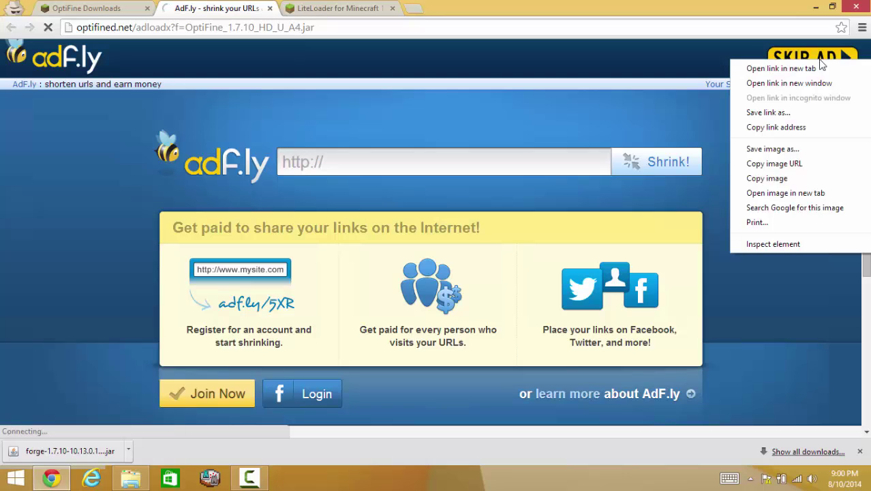
pyautogui.click(796, 68)
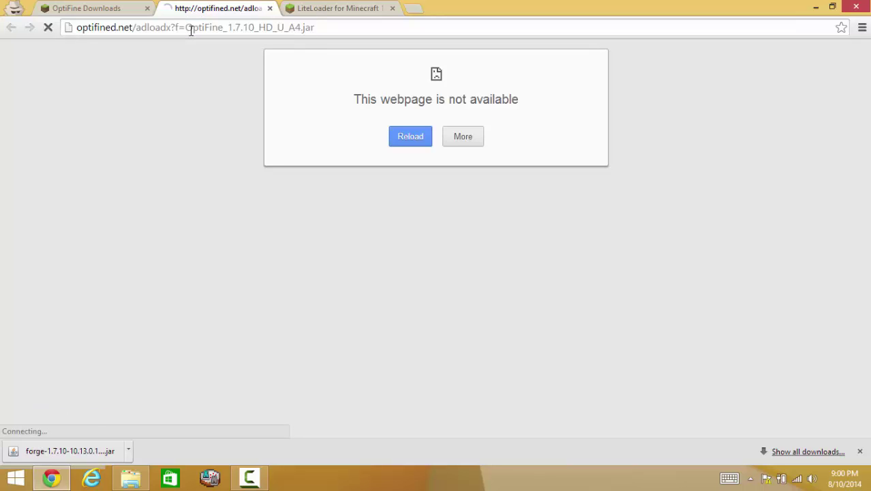
pyautogui.click(270, 9)
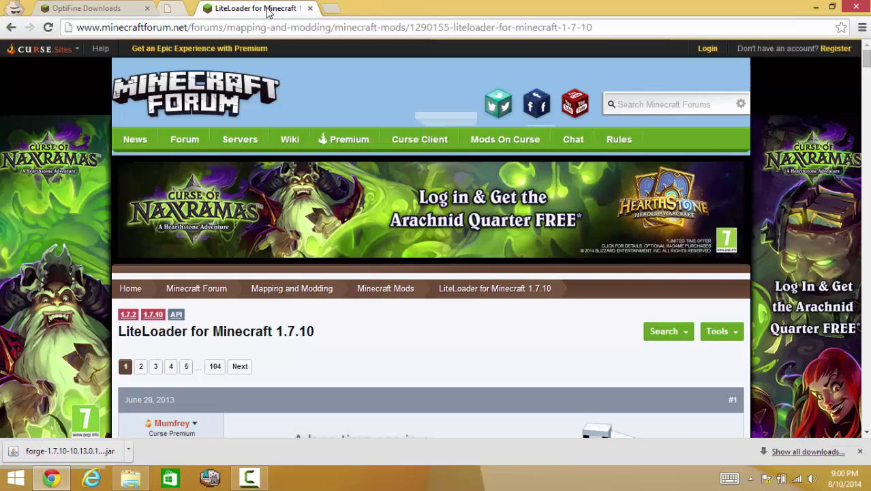
pyautogui.click(123, 9)
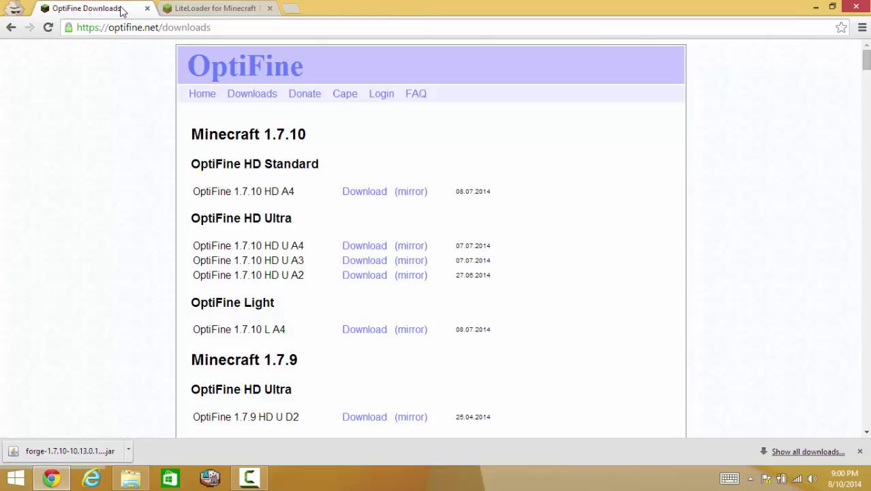
# - Try to download OptiFine 1.7.10 HD U A4 by skipping the adf.ly ad and reloading the target address, and close that page
pyautogui.middleClick(361, 245)
pyautogui.click(213, 6)
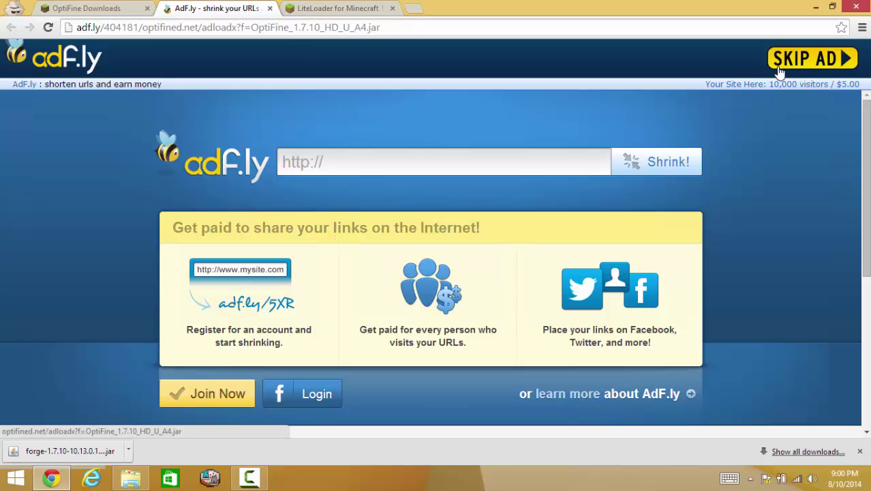
pyautogui.click(791, 71)
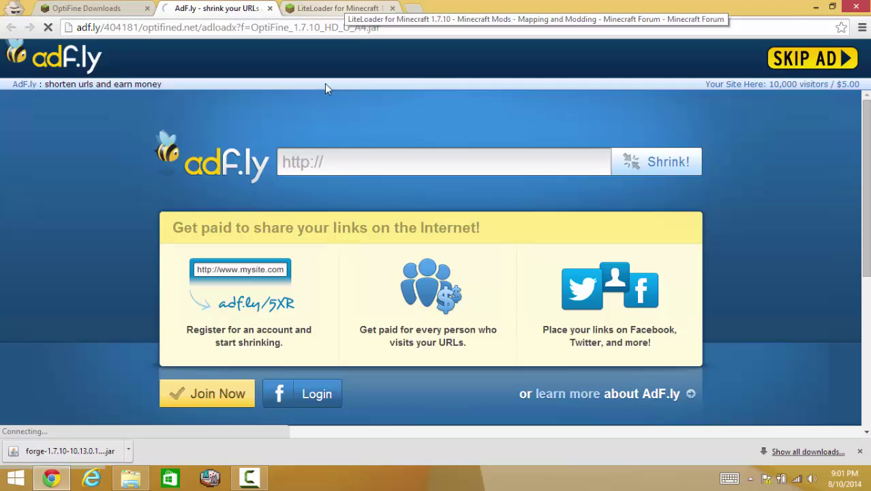
pyautogui.click(249, 477)
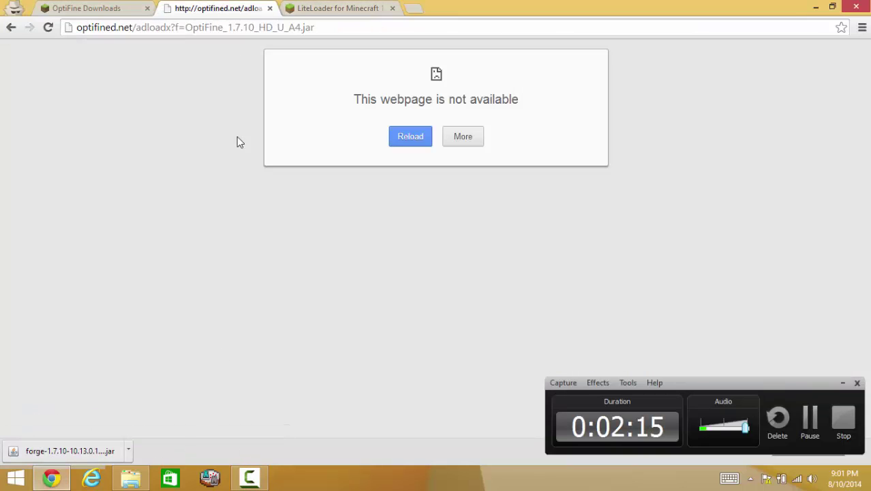
pyautogui.click(237, 27)
pyautogui.press('Return')
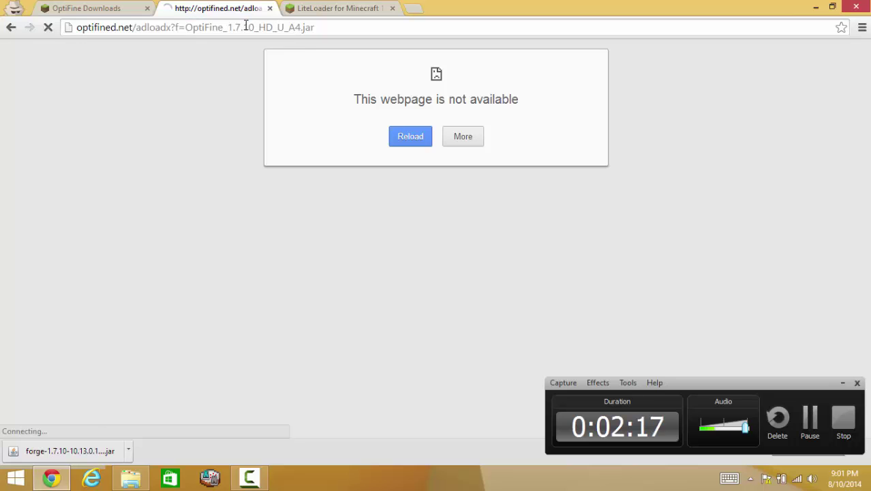
pyautogui.click(270, 9)
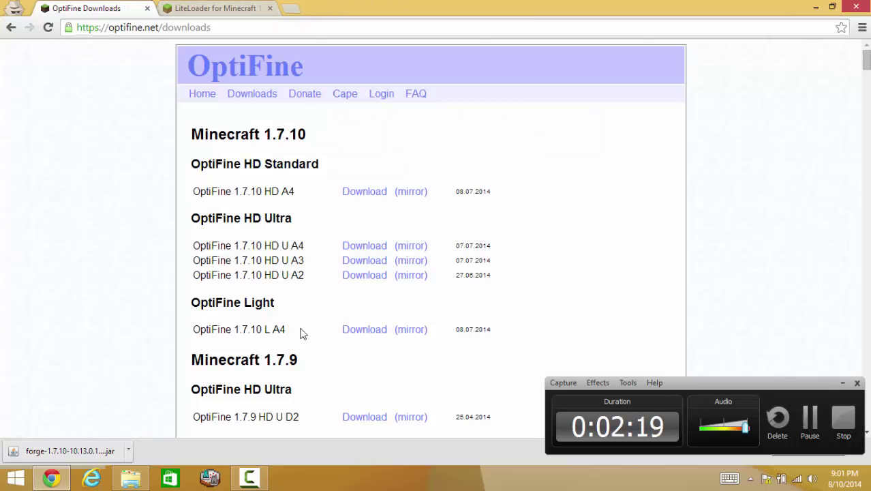
# - Try to download OptiFine 1.7.10 HD U A2 by skipping its adf.ly ad, and close that page
pyautogui.click(367, 282)
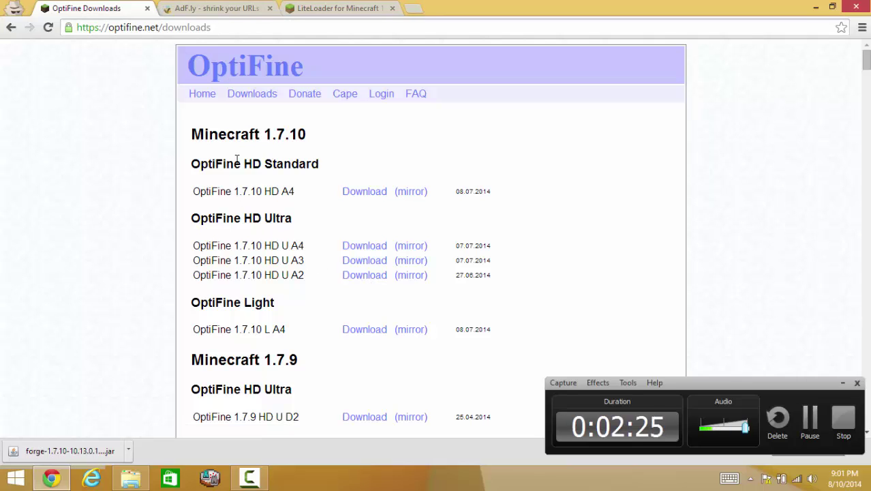
pyautogui.click(215, 5)
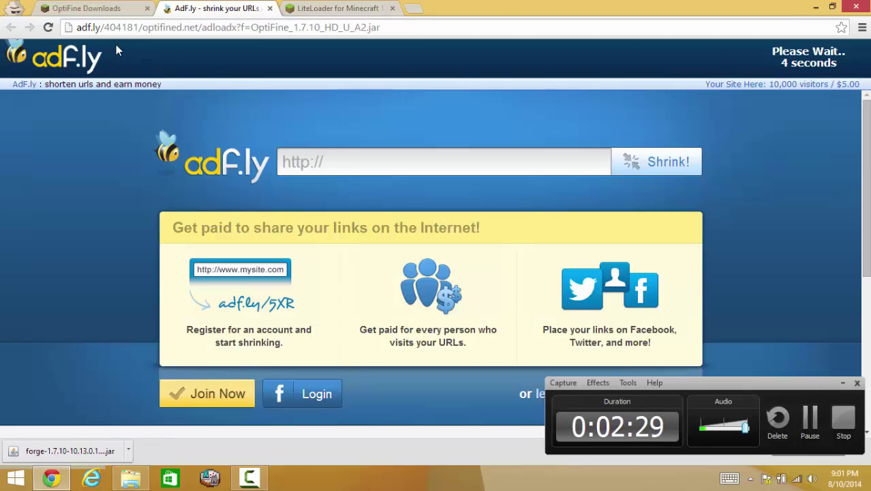
pyautogui.moveTo(139, 27); pyautogui.dragTo(2, 69)
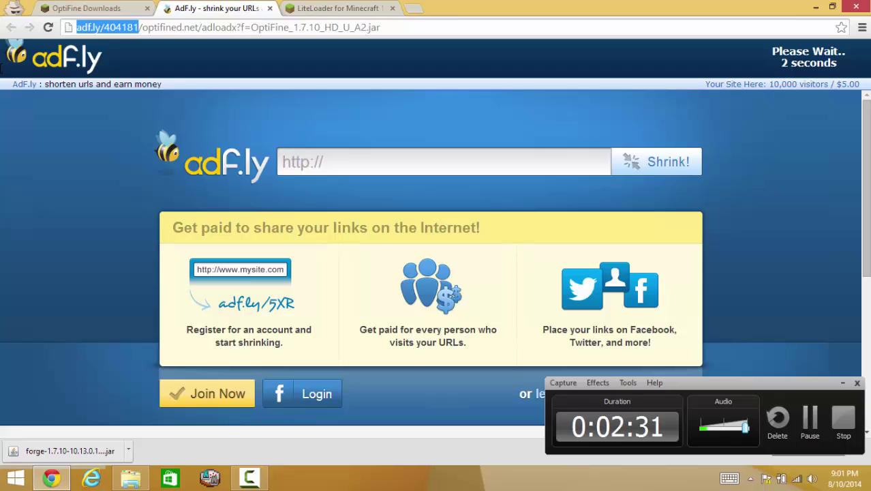
pyautogui.click(785, 77)
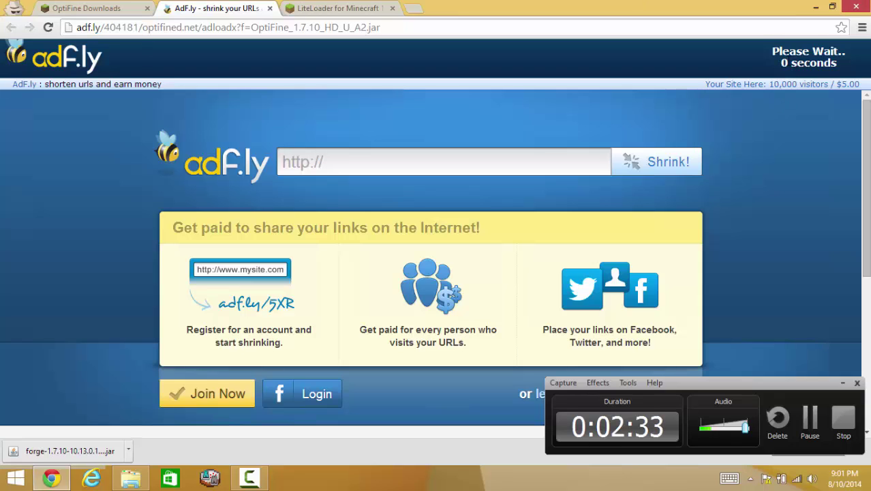
pyautogui.click(788, 63)
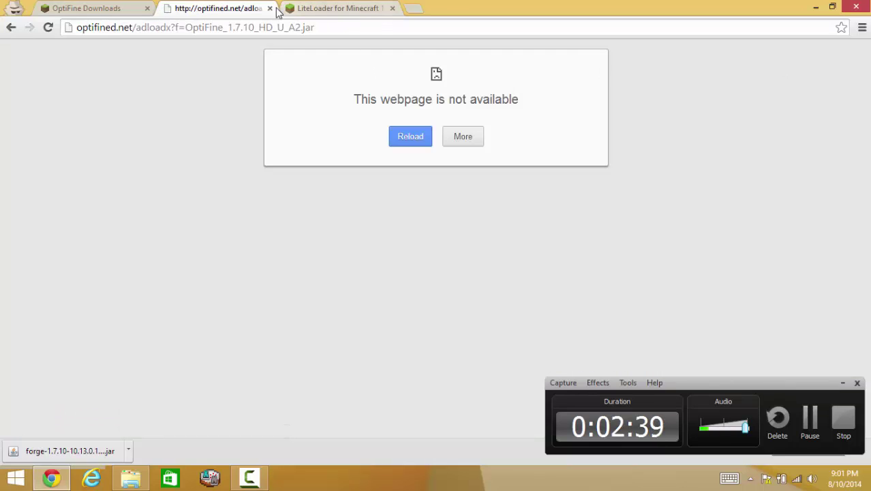
pyautogui.click(270, 8)
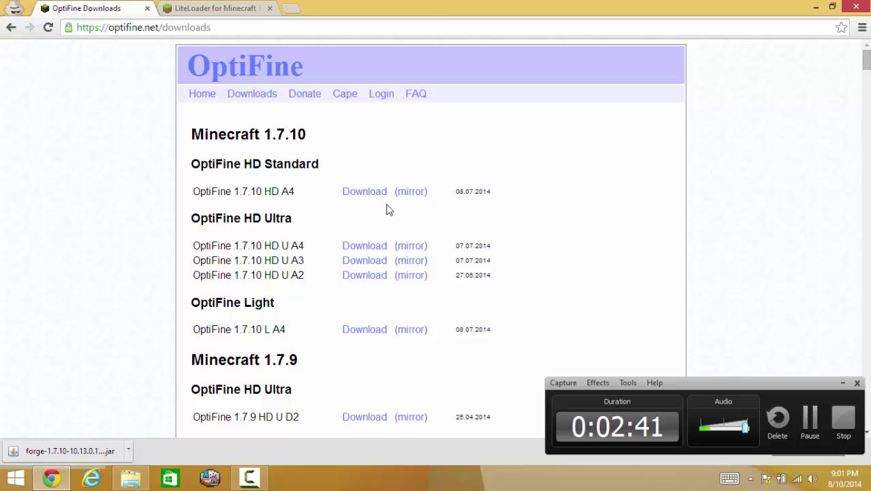
# - Download OptiFine_1.7.10_HD_U_A4.jar through the OptiFine 1.7.10 HD U A4 mirror and keep the file
pyautogui.middleClick(404, 251)
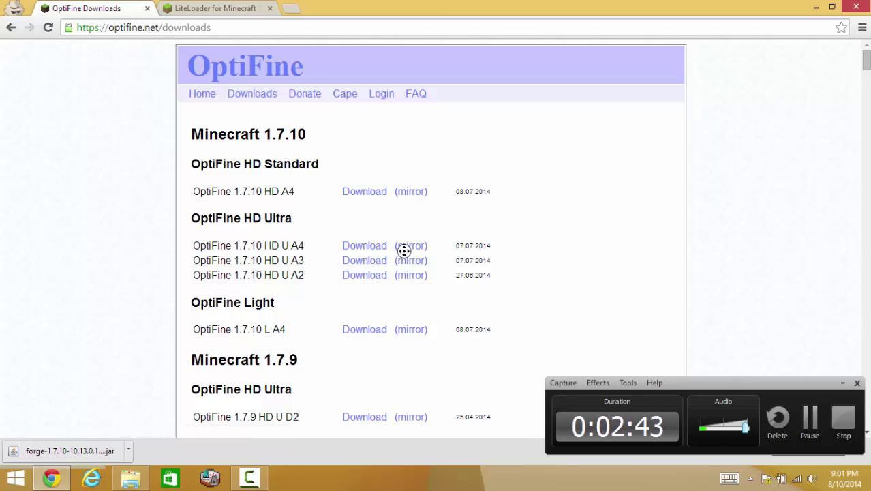
pyautogui.click(405, 252)
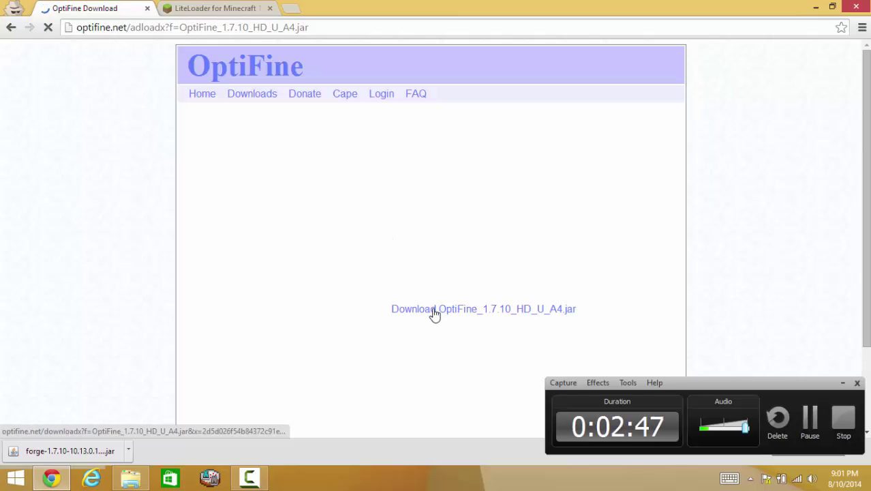
pyautogui.click(434, 310)
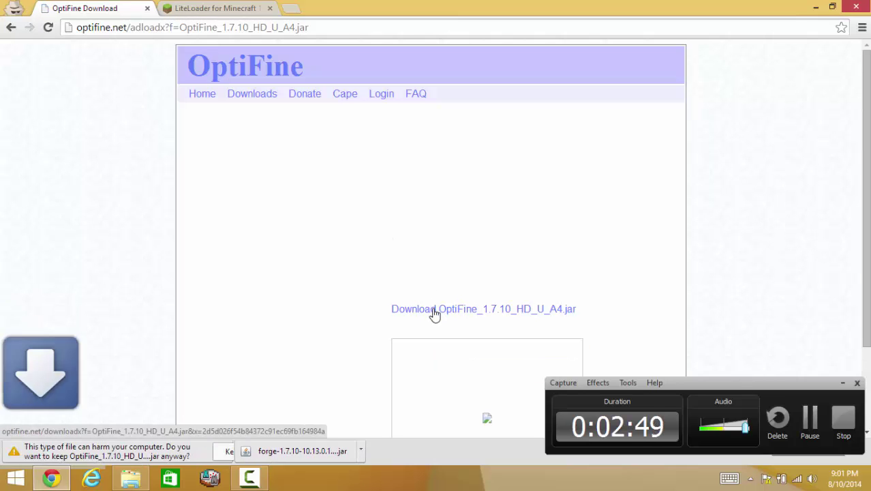
pyautogui.click(222, 453)
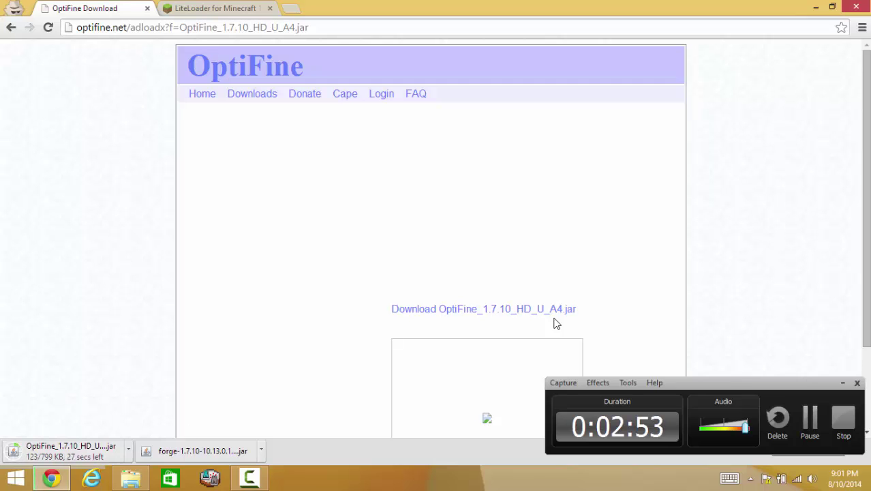
# - Switch to the LiteLoader forum page and reveal its instructions for installing LiteLoader alone and with Forge/Optifine
pyautogui.hotkey('ctrl', 'Tab')
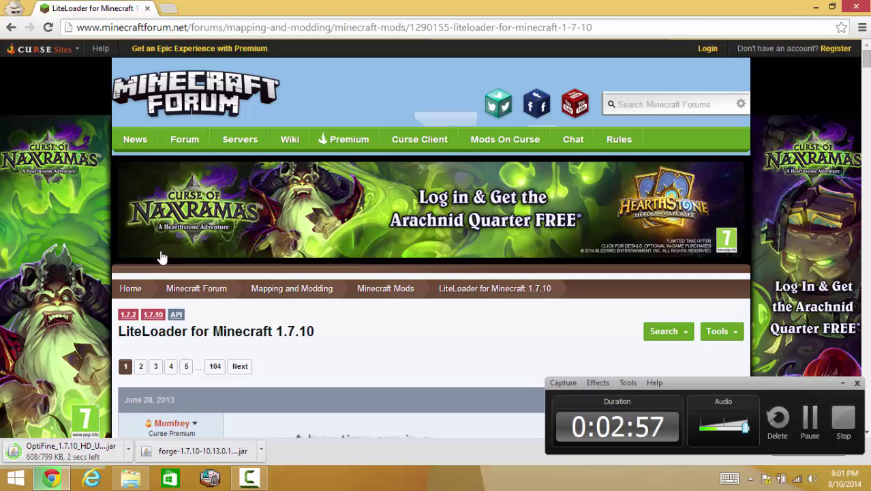
pyautogui.scroll(-5, 161, 257)
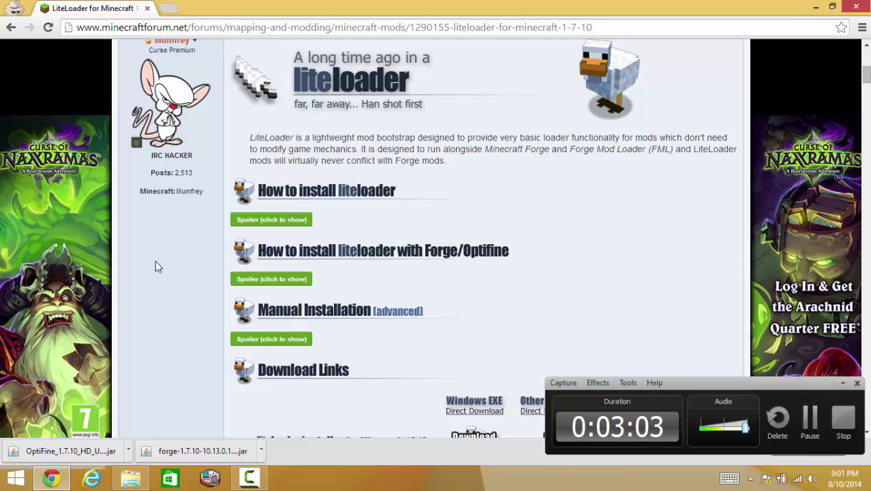
pyautogui.click(287, 275)
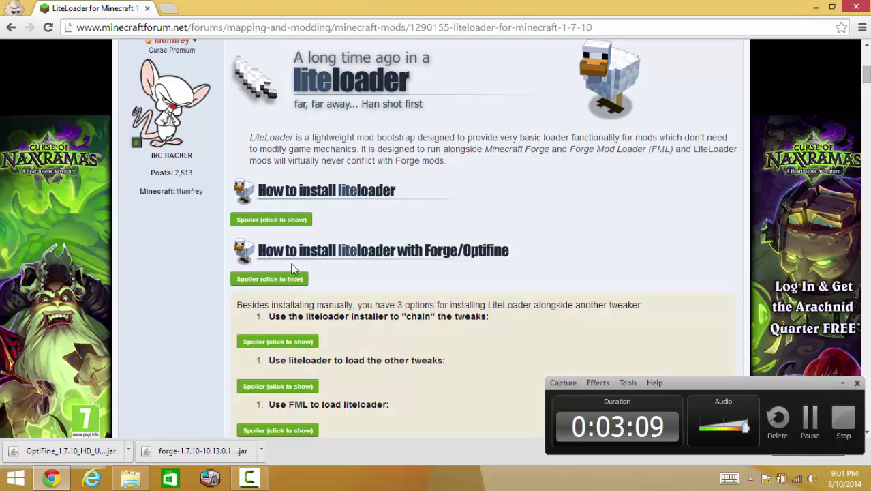
pyautogui.click(286, 220)
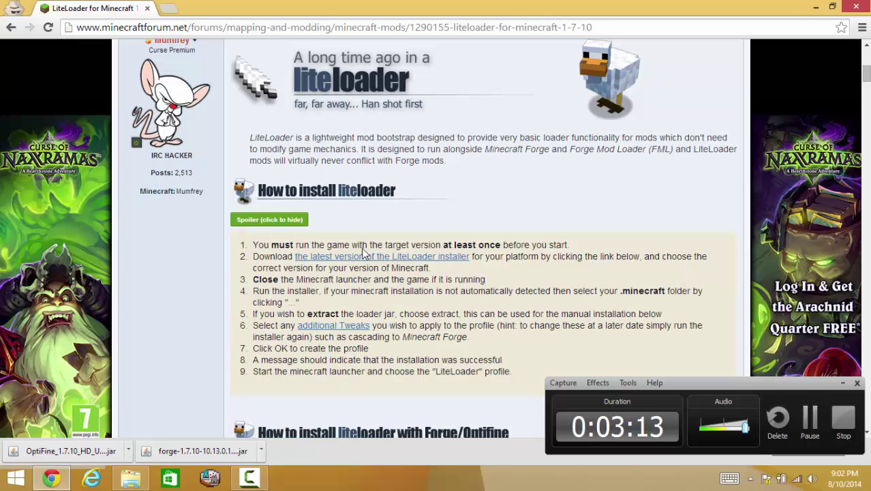
pyautogui.scroll(3, 363, 252)
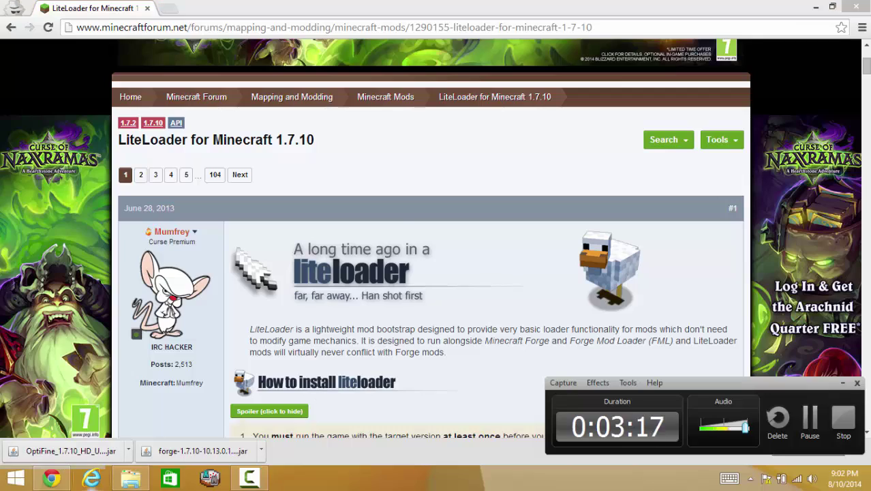
# - Check the progress of the YouTube upload and return to the LiteLoader page
pyautogui.hotkey('alt', 'Tab')
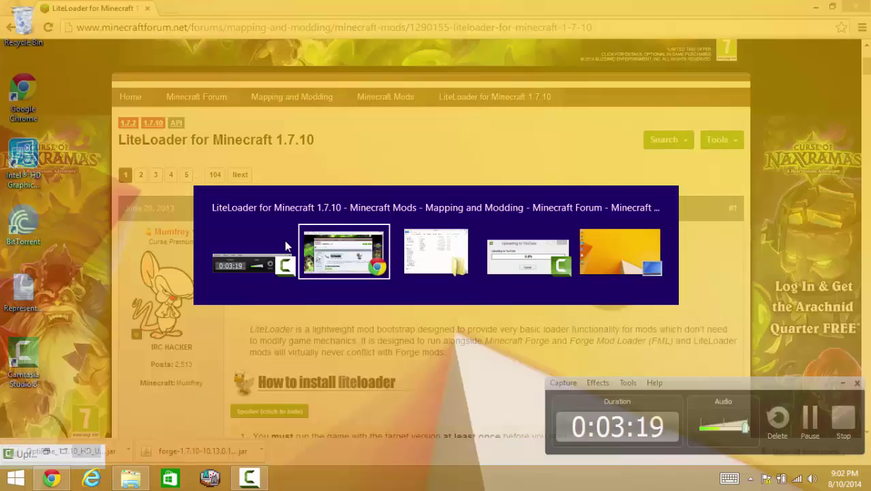
pyautogui.press('Tab')
pyautogui.press('Tab')
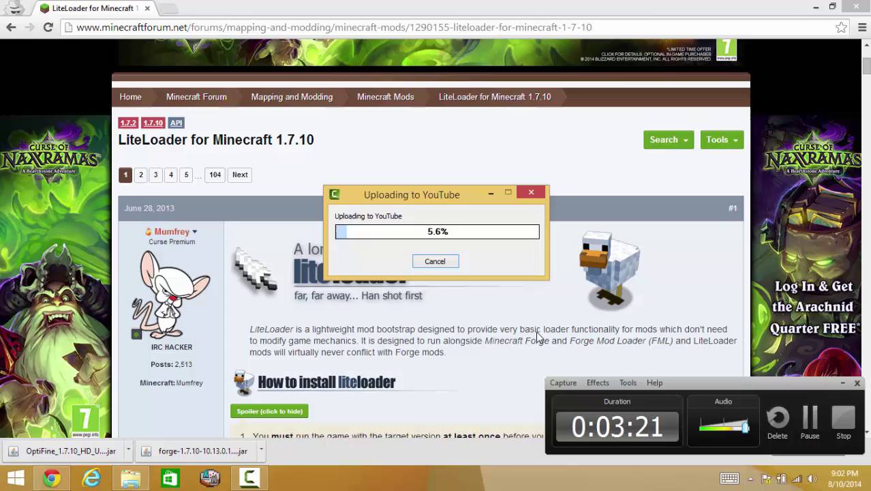
pyautogui.click(529, 340)
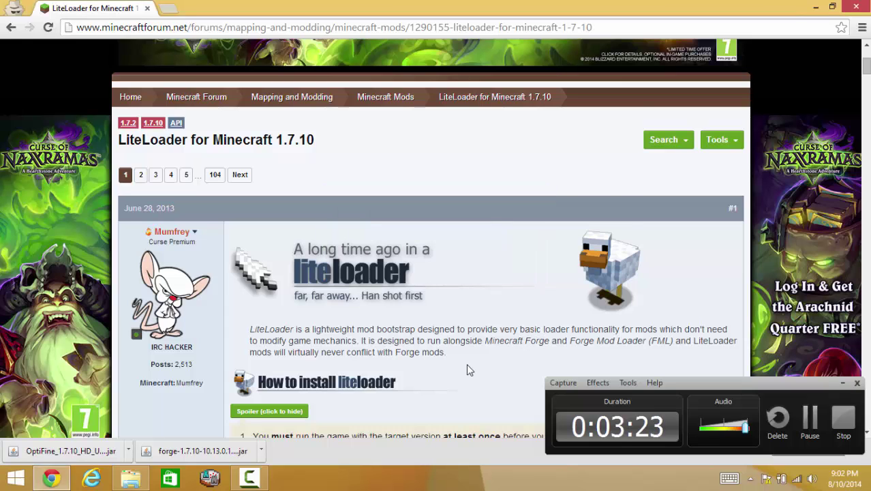
# - Open the latest LiteLoader installer link in a new tab, download the Windows EXE for Minecraft 1.7.10, and close that tab
pyautogui.scroll(-2, 465, 363)
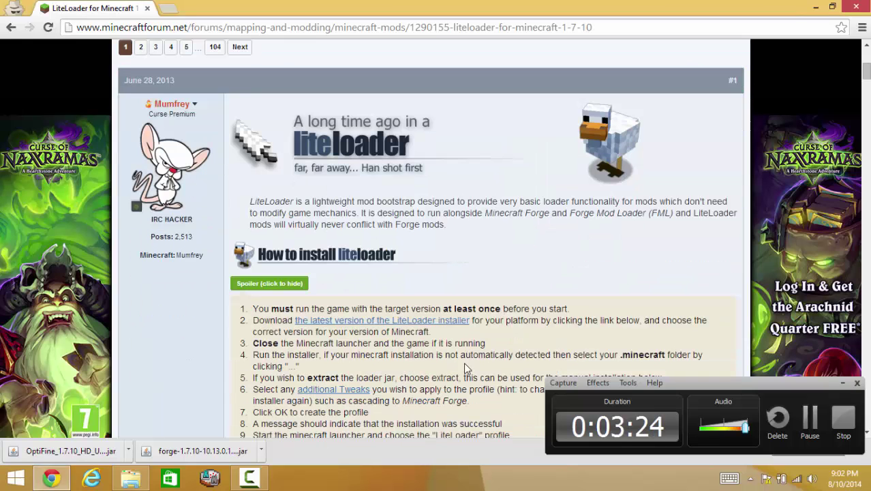
pyautogui.middleClick(443, 322)
pyautogui.click(213, 7)
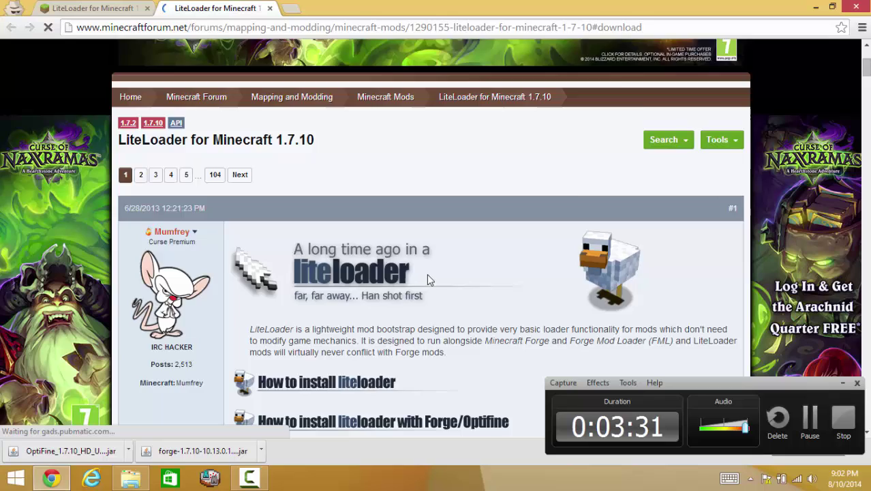
pyautogui.scroll(-2, 427, 273)
pyautogui.scroll(-2, 355, 276)
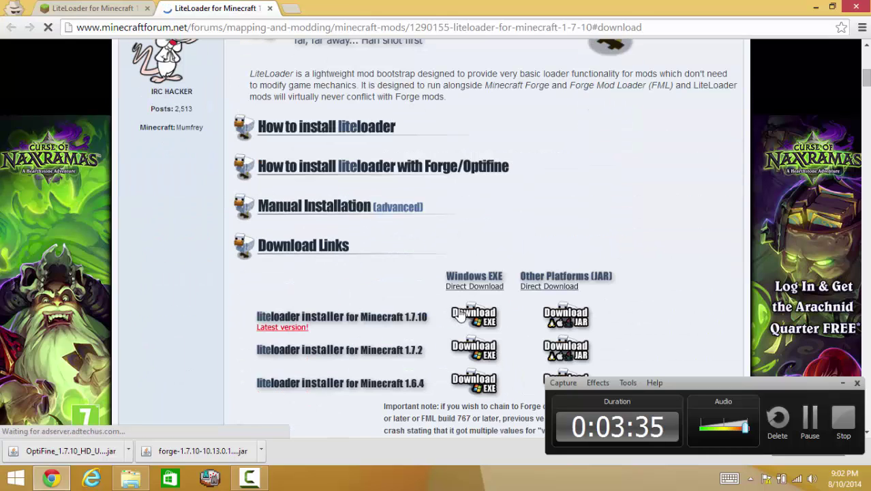
pyautogui.scroll(-3, 410, 199)
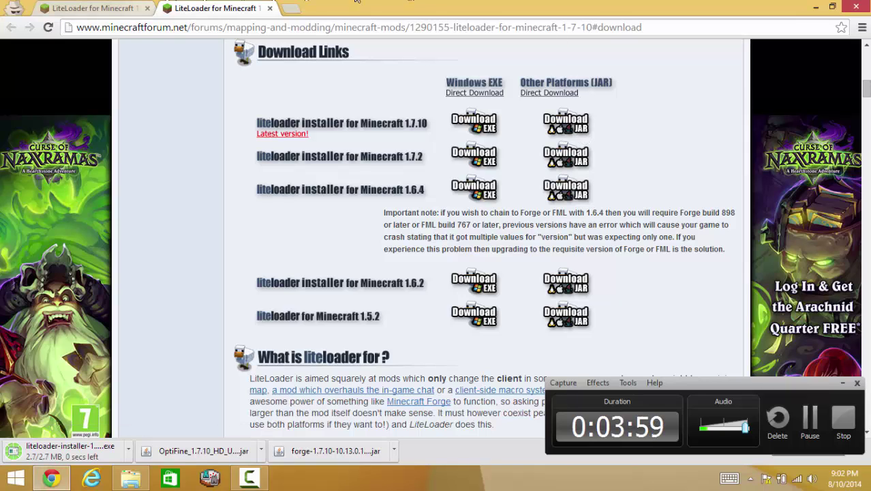
pyautogui.hotkey('ctrl', 'w')
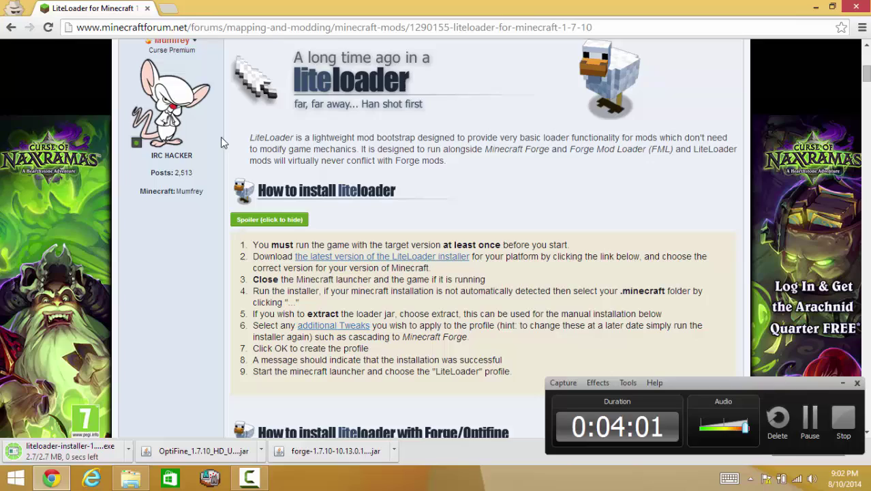
pyautogui.scroll(-12, 140, 321)
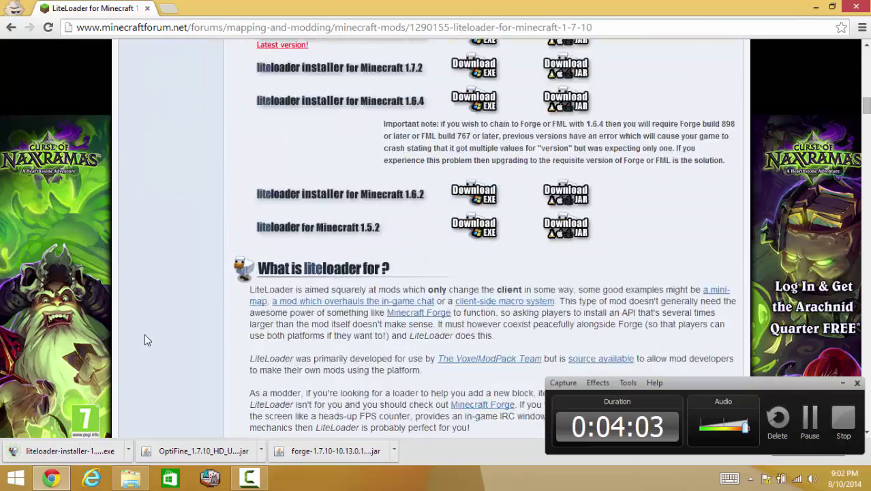
pyautogui.scroll(-4, 145, 339)
pyautogui.scroll(4, 143, 342)
pyautogui.scroll(2, 144, 342)
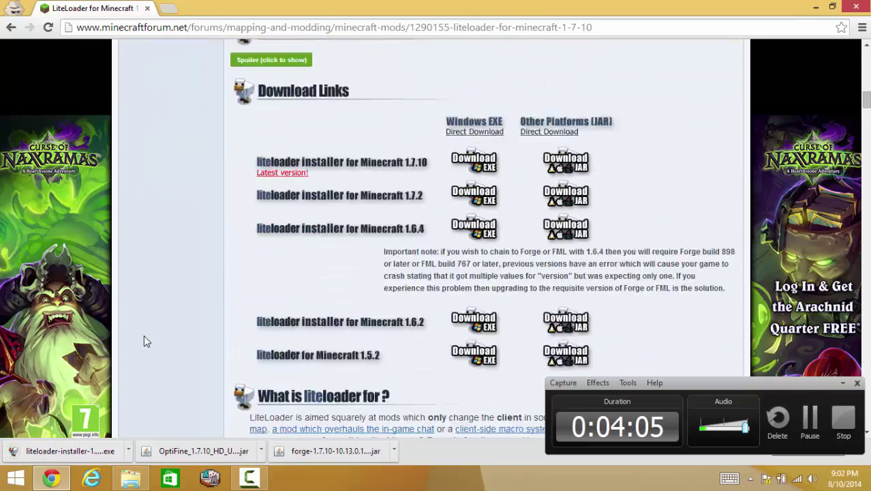
pyautogui.scroll(5, 144, 340)
pyautogui.scroll(-5, 144, 341)
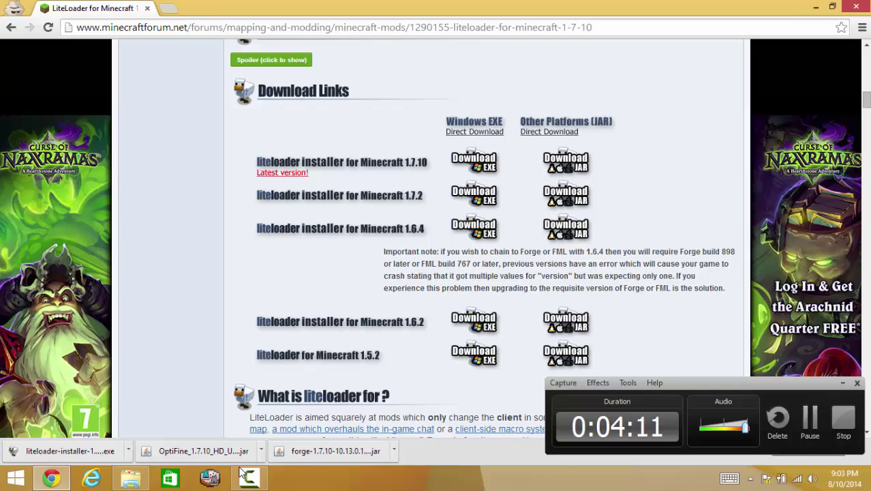
# - Move the .minecraft folder out of AppData's Roaming folder onto the desktop
pyautogui.click(131, 477)
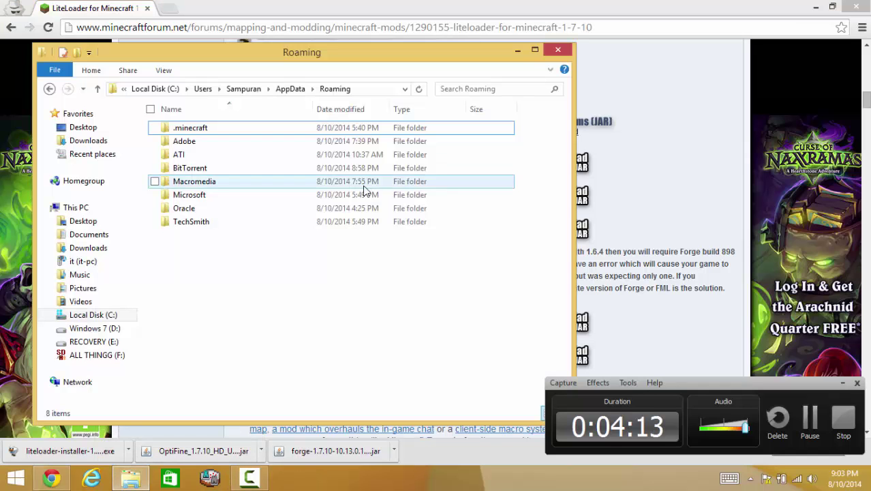
pyautogui.doubleClick(341, 128)
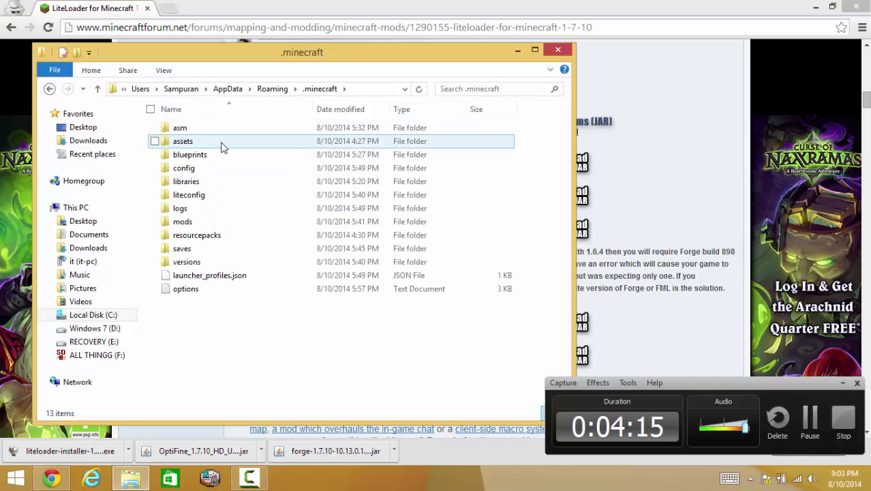
pyautogui.press('BackSpace')
pyautogui.click(816, 7)
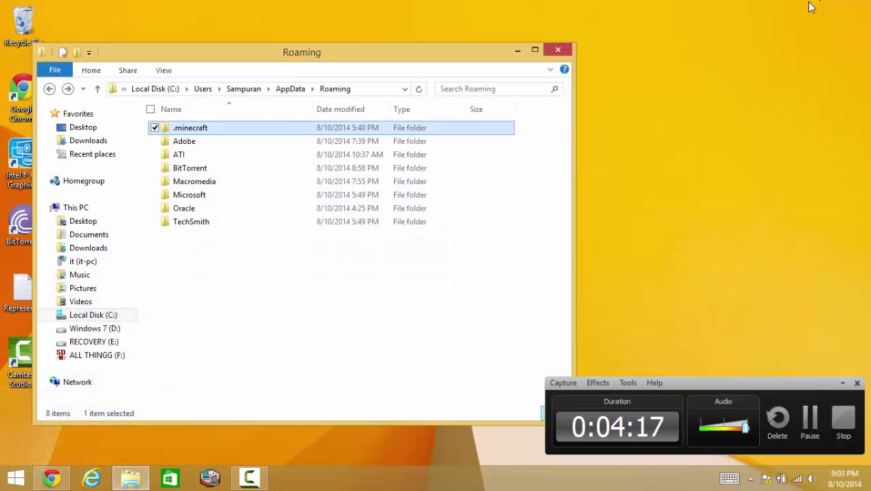
pyautogui.moveTo(272, 127); pyautogui.dragTo(828, 143)
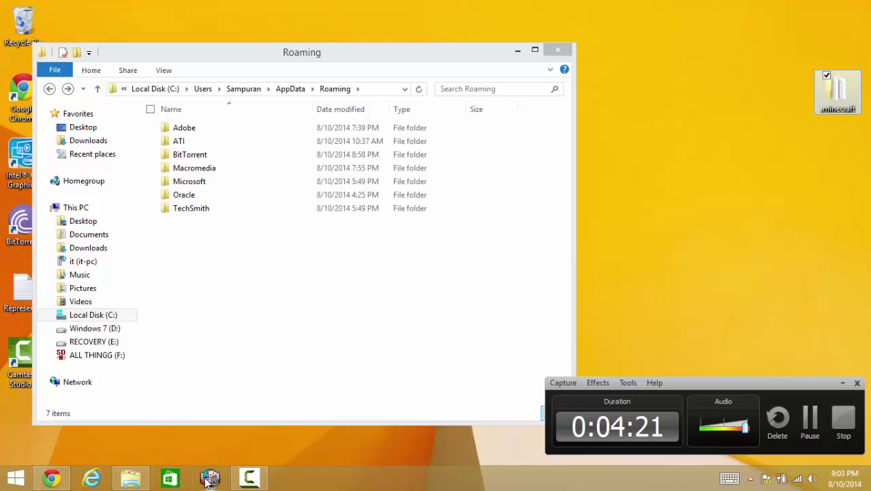
# - Switch back to Chrome and open minecraft.net in a new tab
pyautogui.click(51, 479)
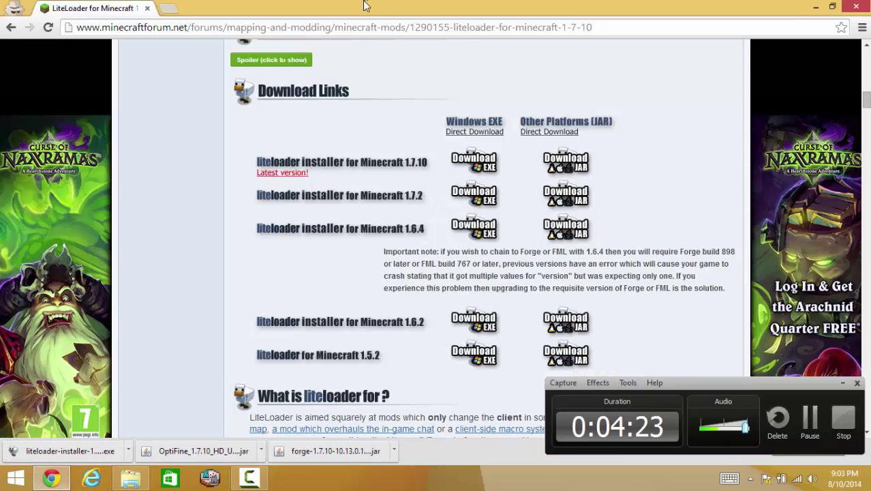
pyautogui.click(169, 8)
pyautogui.write('mine')
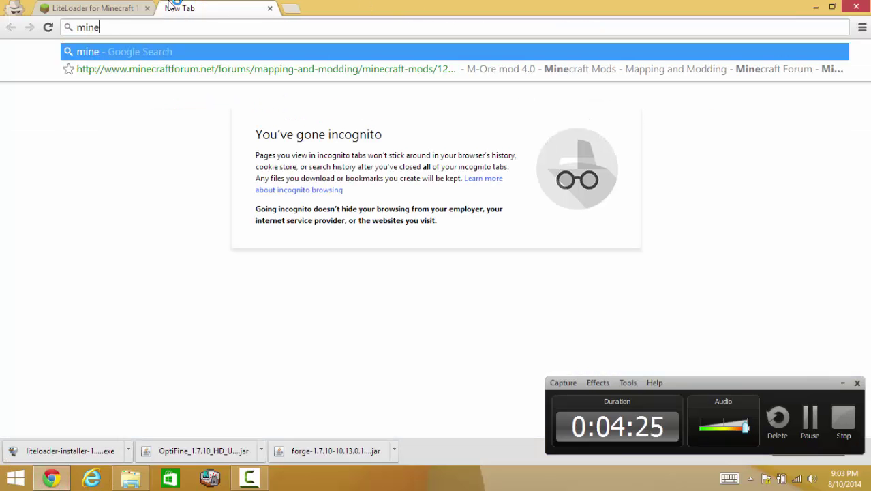
pyautogui.write('crft.')
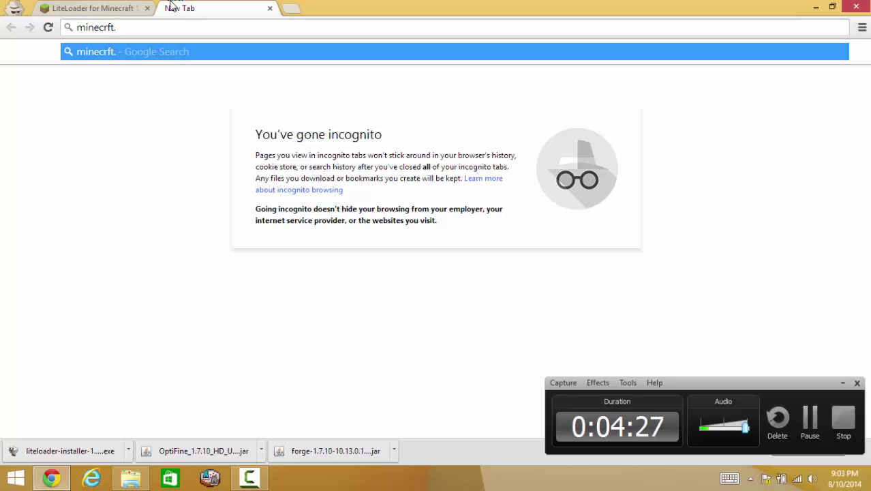
pyautogui.press('BackSpace')
pyautogui.press('BackSpace')
pyautogui.press('BackSpace')
pyautogui.write('aft')
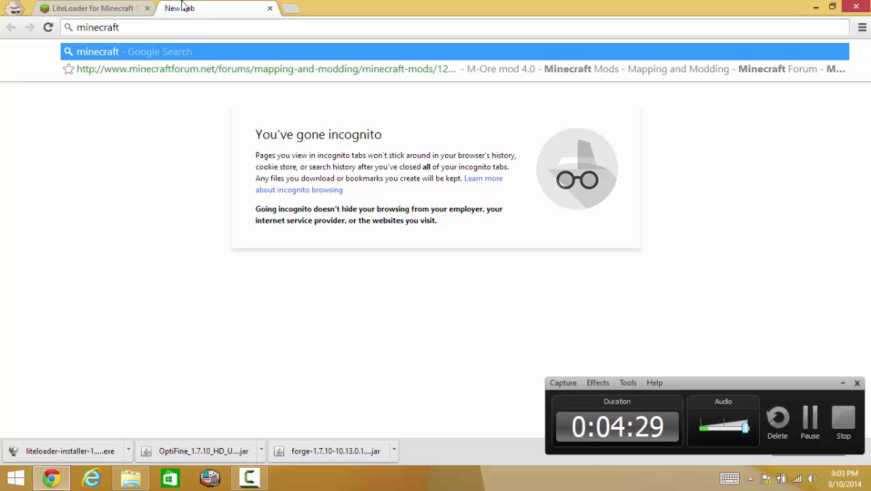
pyautogui.write('.net')
pyautogui.press('Return')
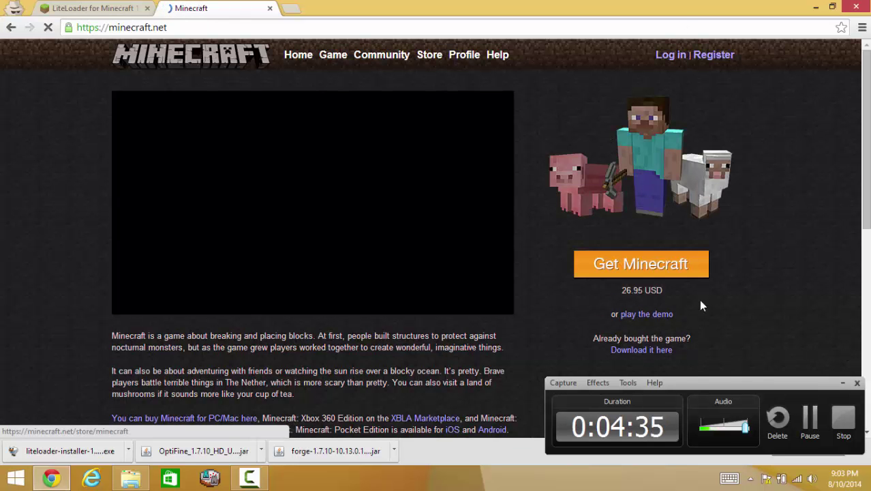
# - Download Minecraft.exe from the Minecraft site's download page for people who already bought the game
pyautogui.click(625, 348)
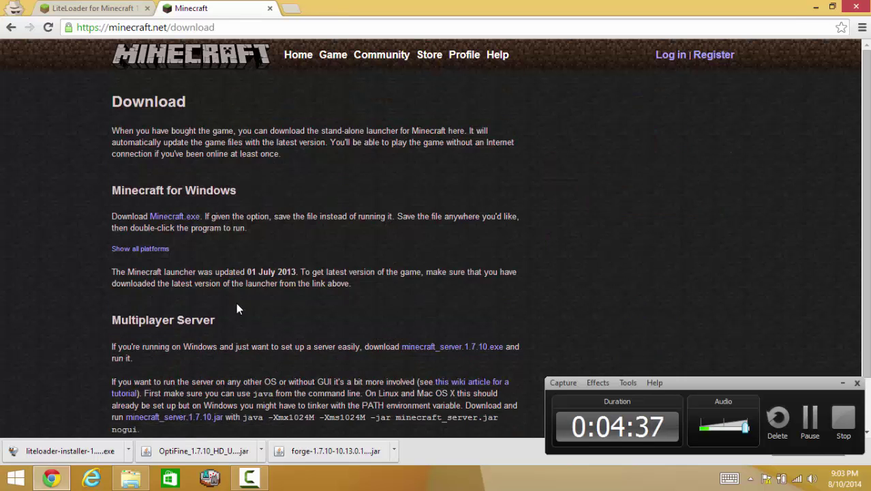
pyautogui.scroll(-2, 236, 305)
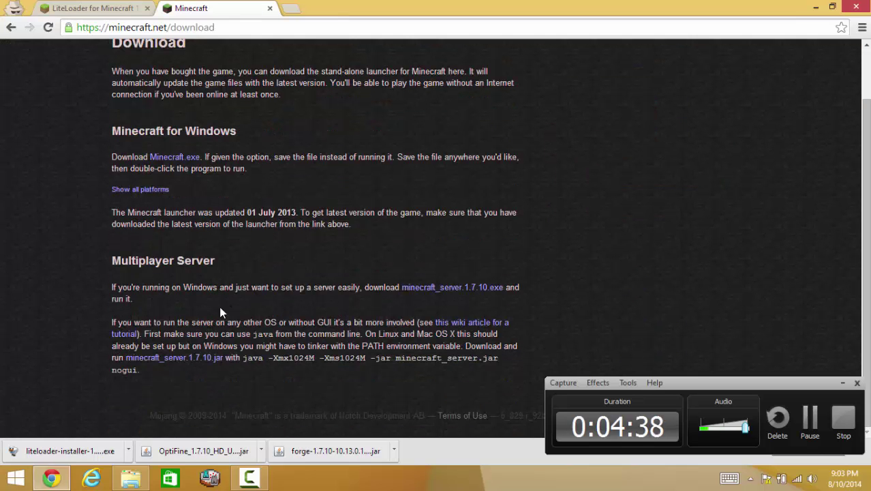
pyautogui.click(154, 159)
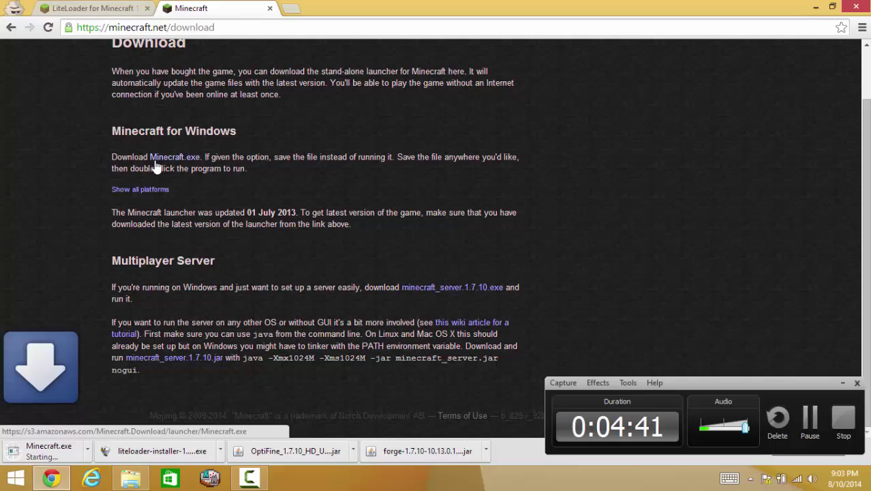
pyautogui.click(843, 385)
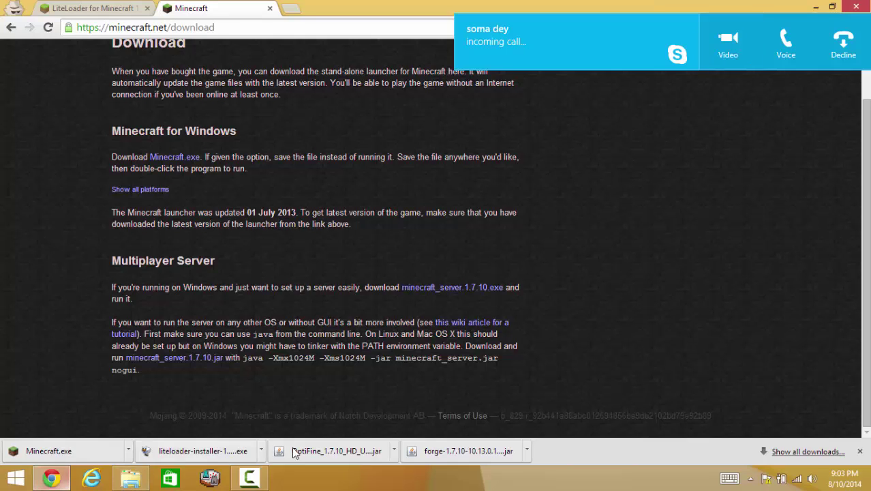
pyautogui.click(250, 477)
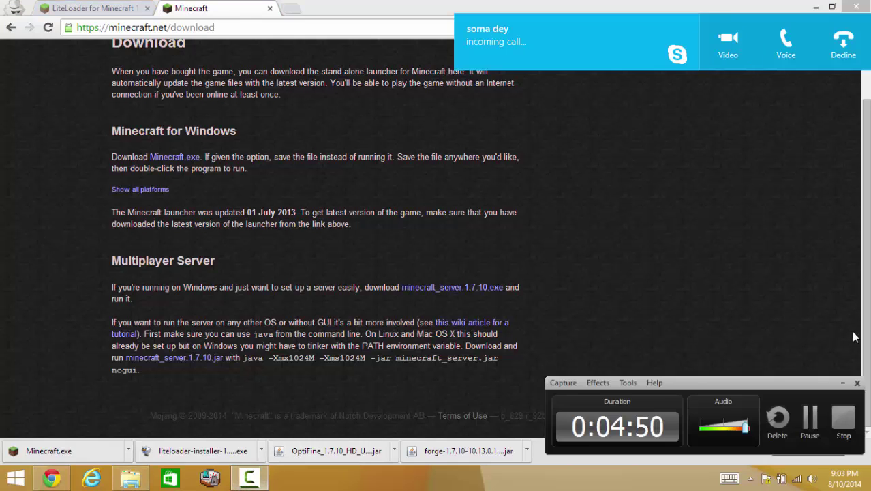
pyautogui.click(809, 426)
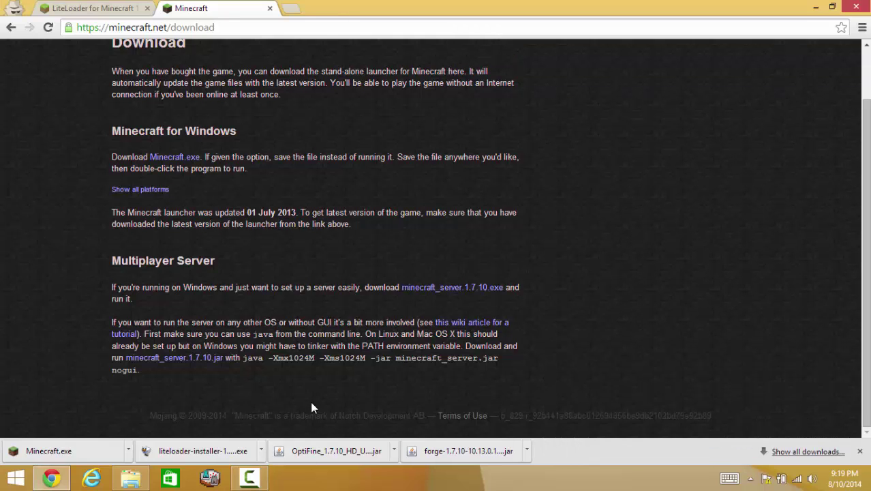
# - Run the downloaded Minecraft.exe and try to log in with the account username and password
pyautogui.click(112, 450)
pyautogui.click(466, 252)
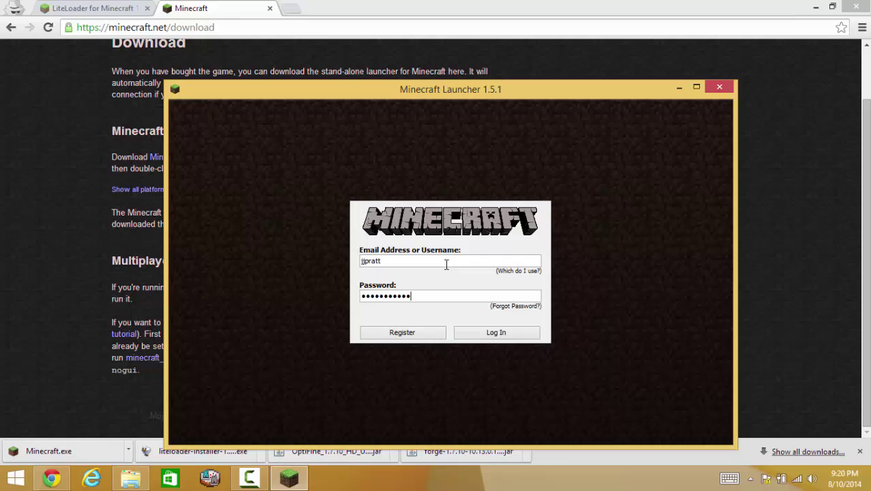
pyautogui.press('Return')
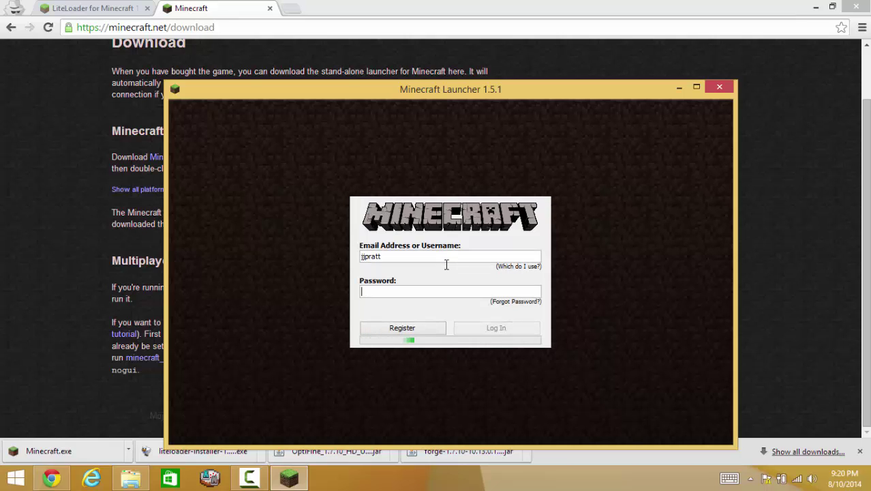
# - Retry the Minecraft launcher login by re-entering the account password
pyautogui.click(402, 314)
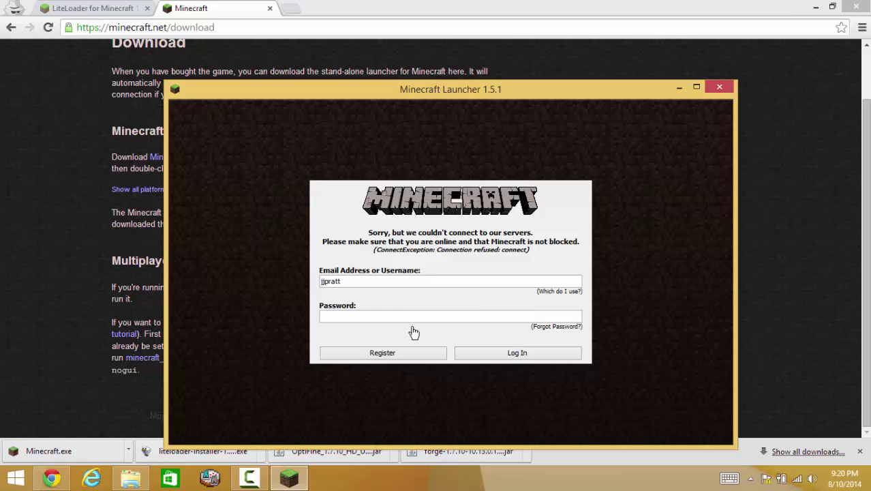
pyautogui.click(414, 332)
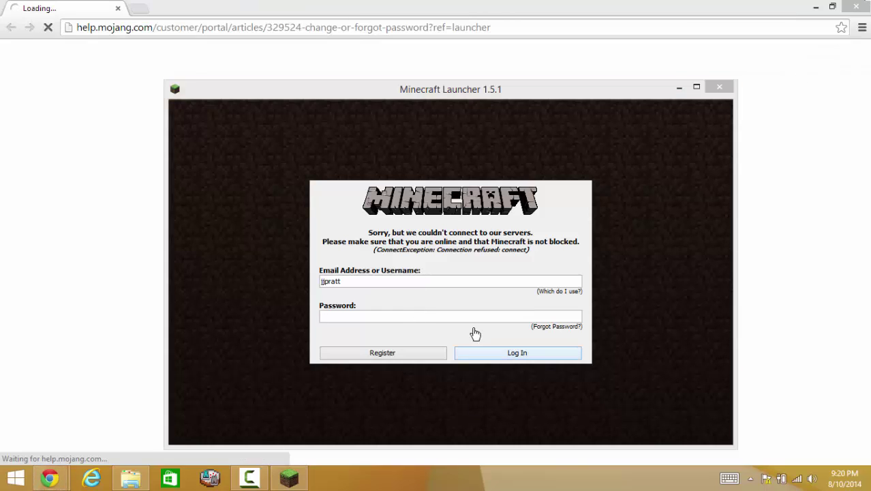
pyautogui.click(475, 315)
pyautogui.write('•••••')
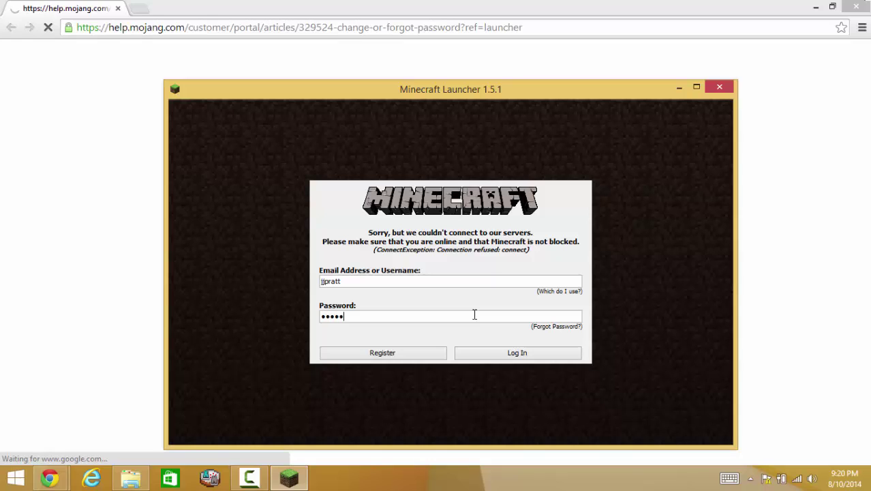
pyautogui.write('•••••••••')
pyautogui.press('Return')
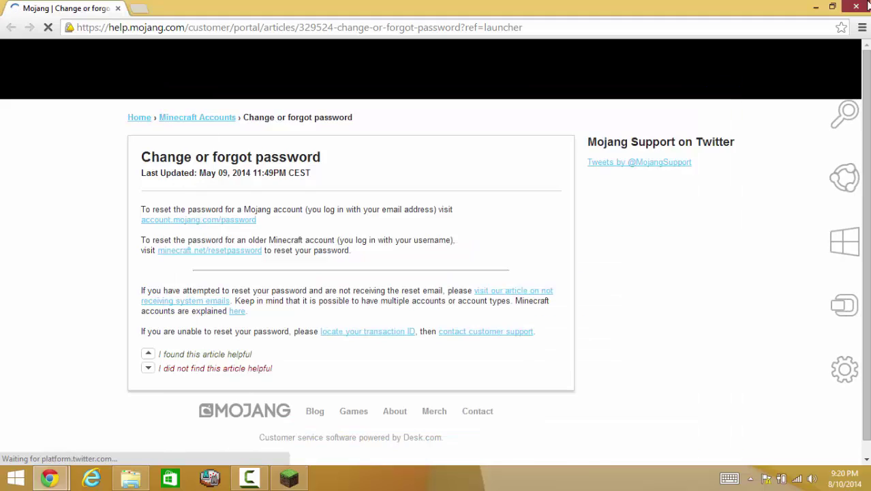
# - Close the forgot-password page, the Minecraft launcher and the Minecraft download tab
pyautogui.click(867, 6)
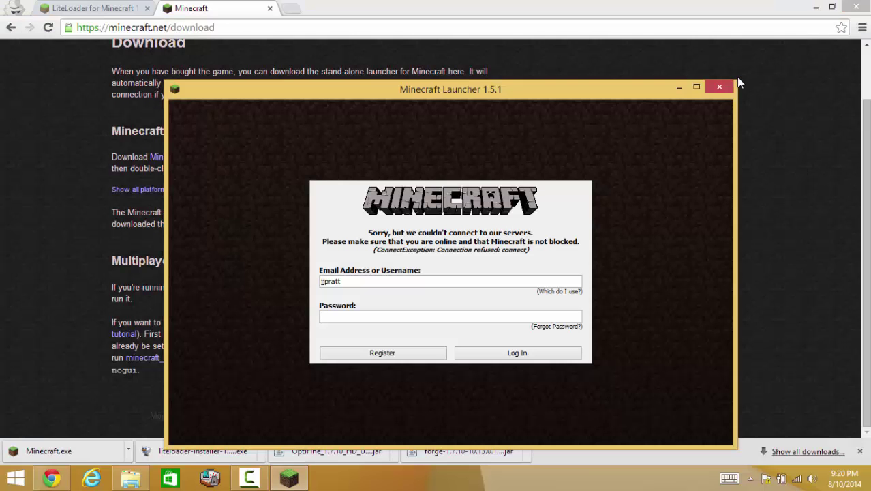
pyautogui.click(719, 88)
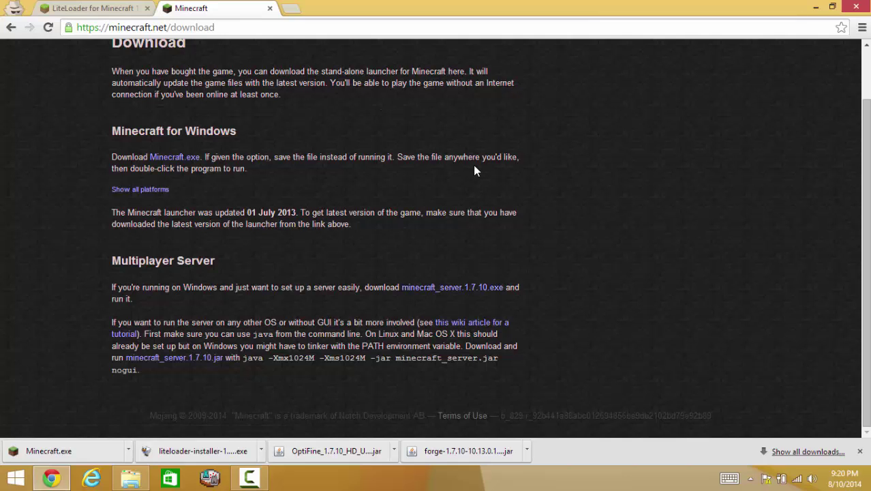
pyautogui.hotkey('ctrl', 'w')
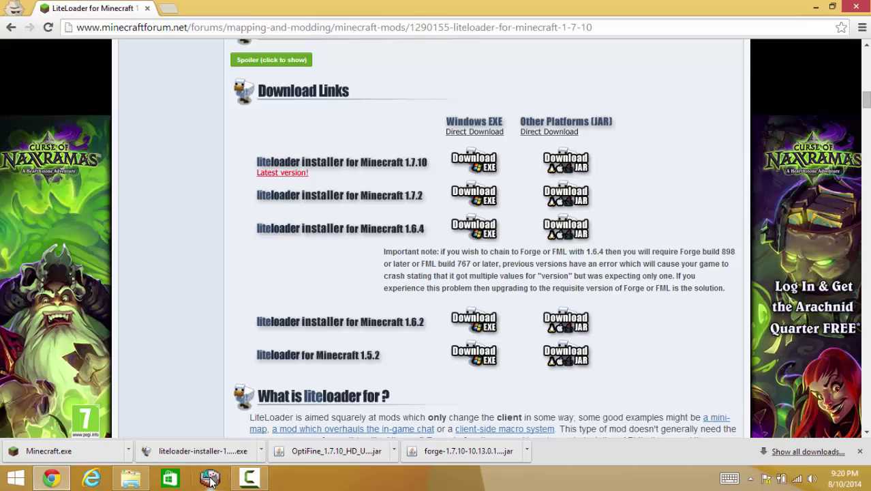
# - Switch to the KeiNett Launcher, log in with the player username and start the game
pyautogui.click(211, 479)
pyautogui.click(463, 251)
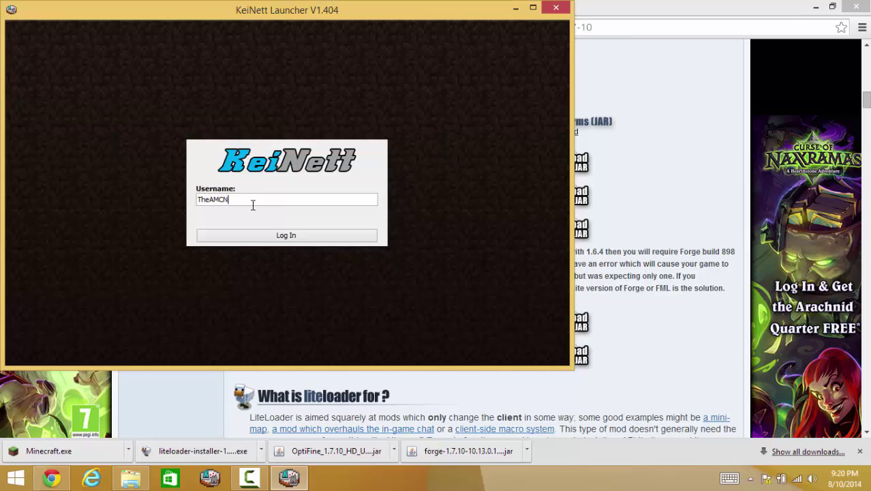
pyautogui.click(256, 235)
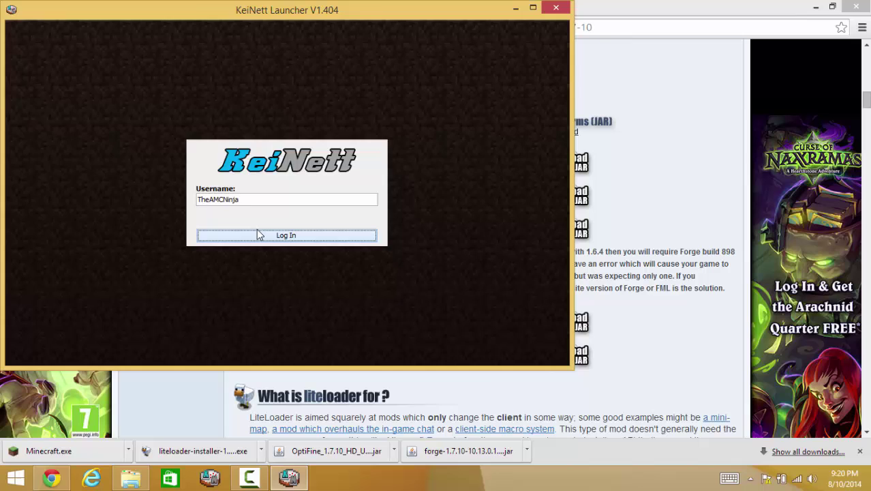
pyautogui.click(276, 352)
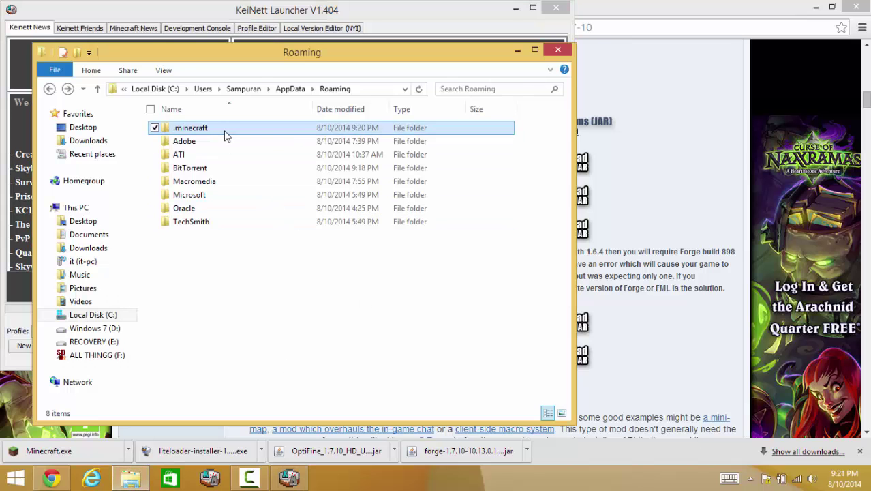
# - Open the new .minecraft folder in Roaming and move its window aside
pyautogui.doubleClick(225, 130)
pyautogui.moveTo(219, 47); pyautogui.dragTo(668, 22)
pyautogui.click(359, 149)
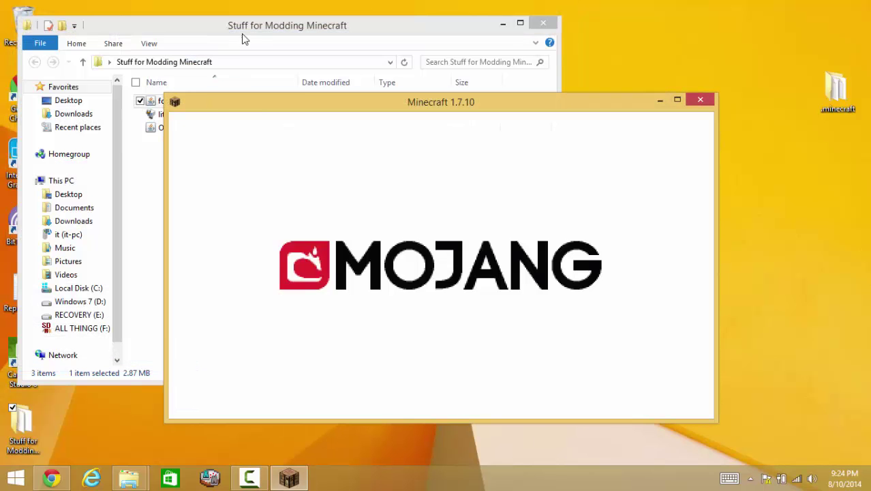
# - Select the three installer files in Stuff for Modding Minecraft, quit Minecraft 1.7.10 and clear the file selection
pyautogui.click(241, 33)
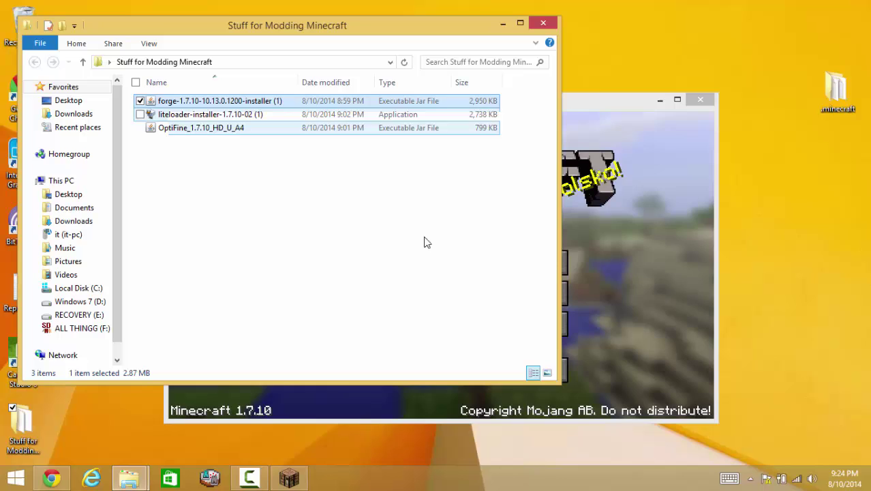
pyautogui.moveTo(410, 243); pyautogui.dragTo(384, 61)
pyautogui.click(702, 154)
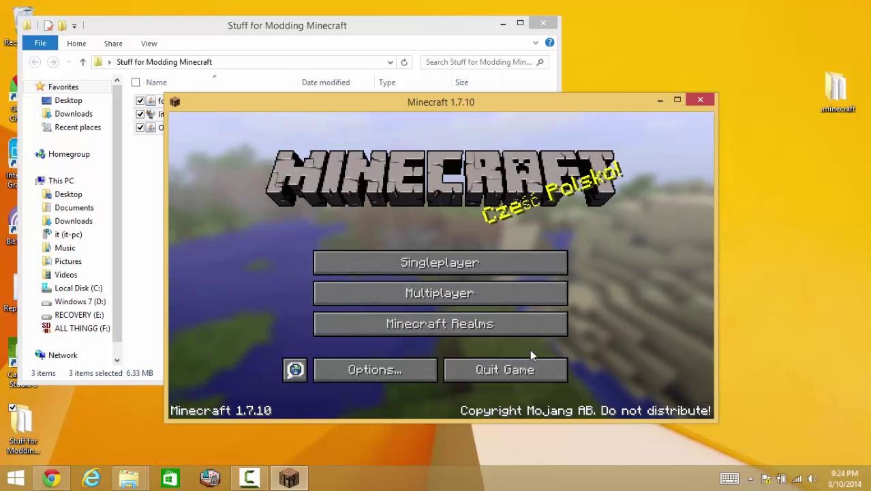
pyautogui.click(531, 369)
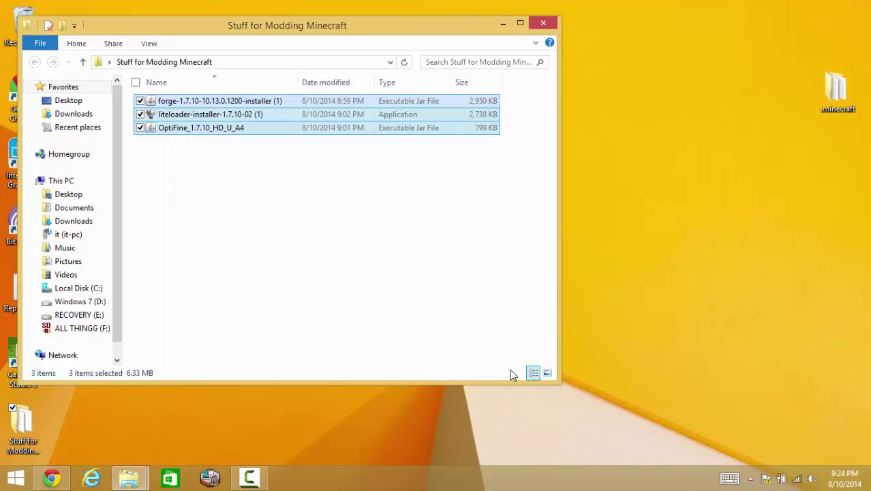
pyautogui.click(458, 280)
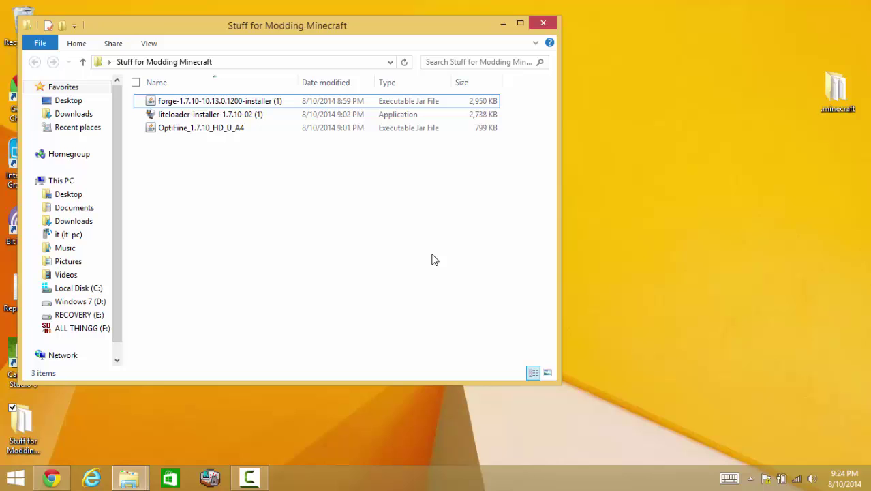
# - Run the forge-1.7.10-10.13.0.1200 installer and install the client into the Roaming .minecraft folder
pyautogui.doubleClick(384, 104)
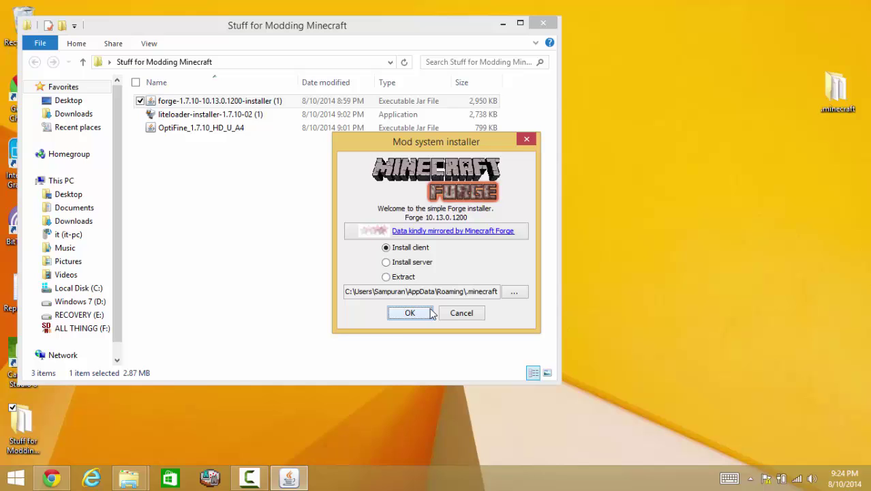
pyautogui.click(407, 314)
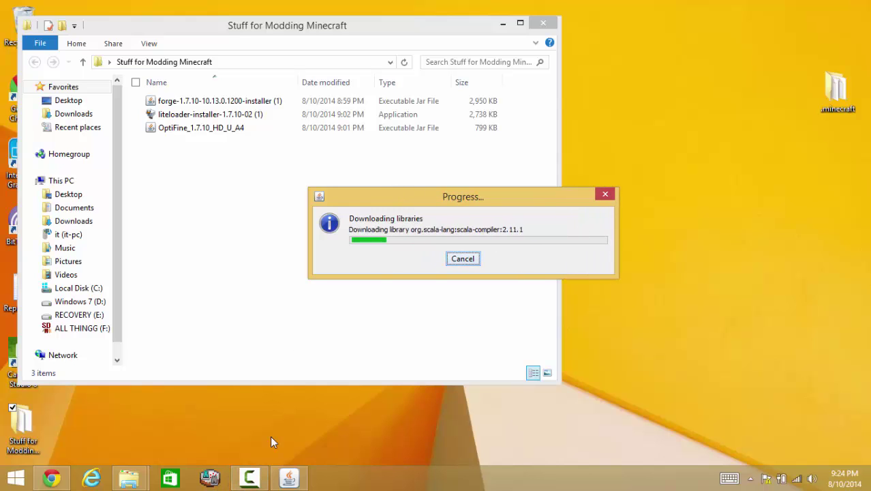
pyautogui.click(249, 477)
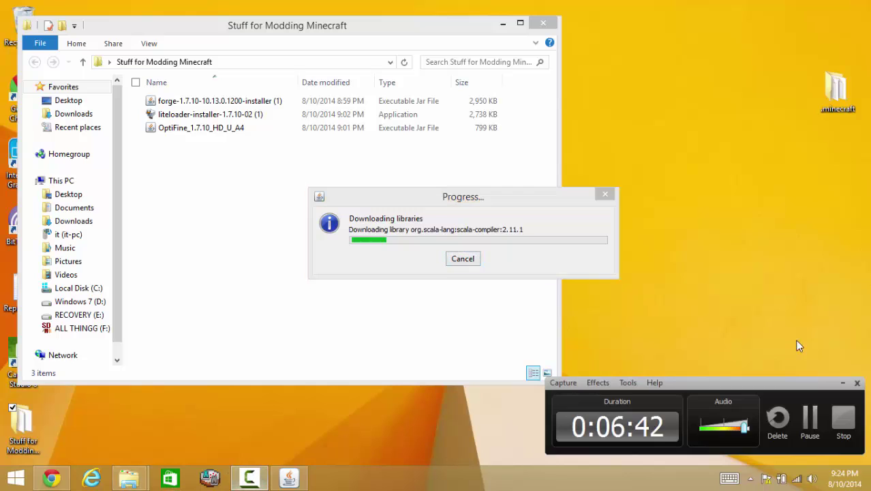
pyautogui.click(809, 437)
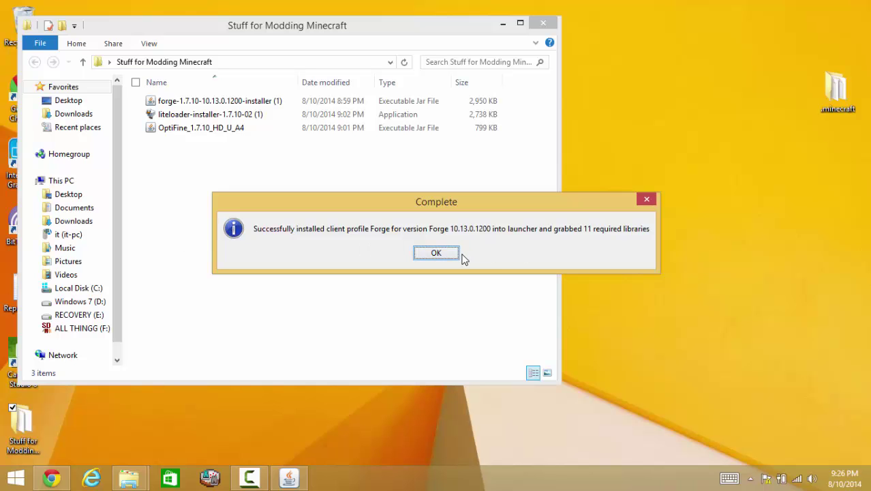
pyautogui.click(440, 253)
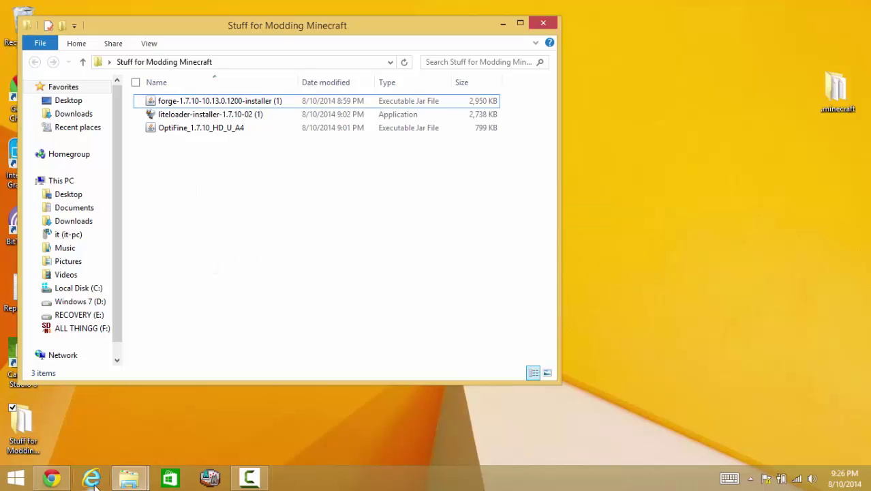
# - Create a folder named mods inside the Roaming .minecraft folder and open it
pyautogui.moveTo(129, 478)
pyautogui.click(135, 433)
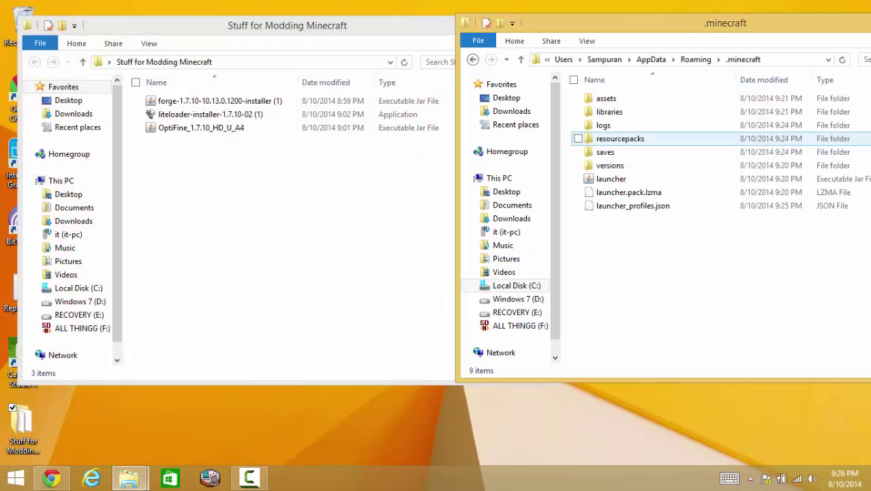
pyautogui.rightClick(648, 258)
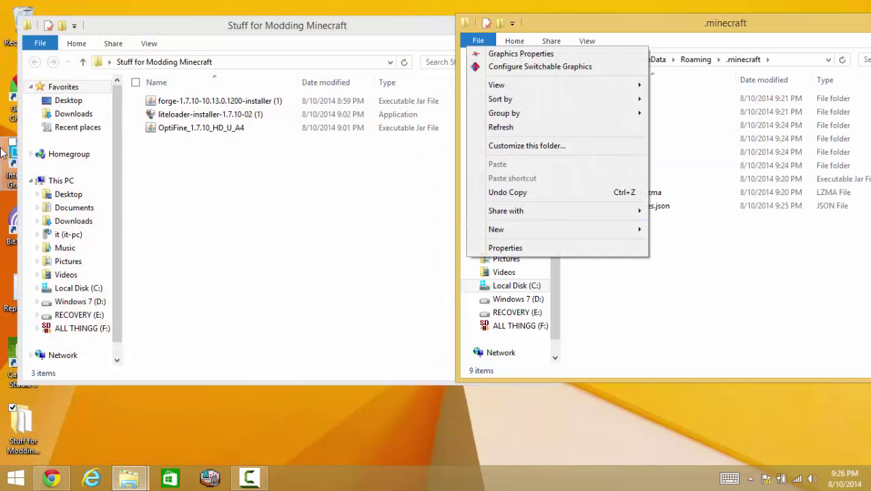
pyautogui.moveTo(522, 232)
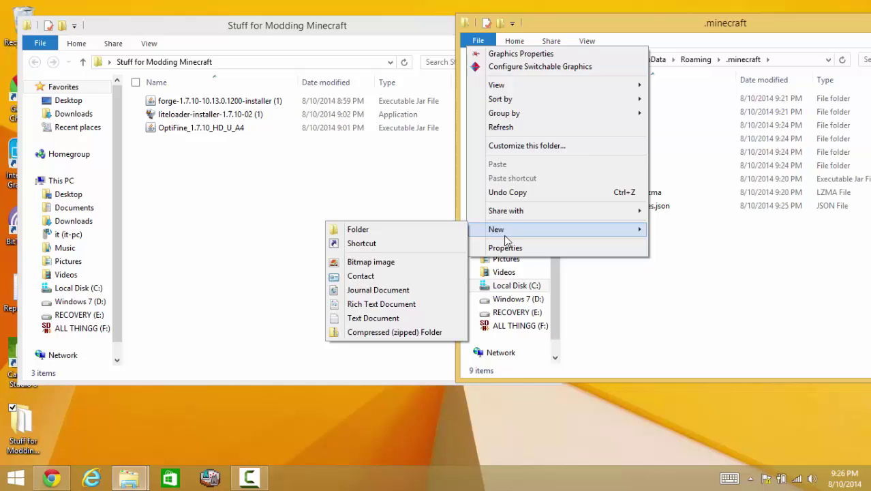
pyautogui.click(445, 230)
pyautogui.write('mods')
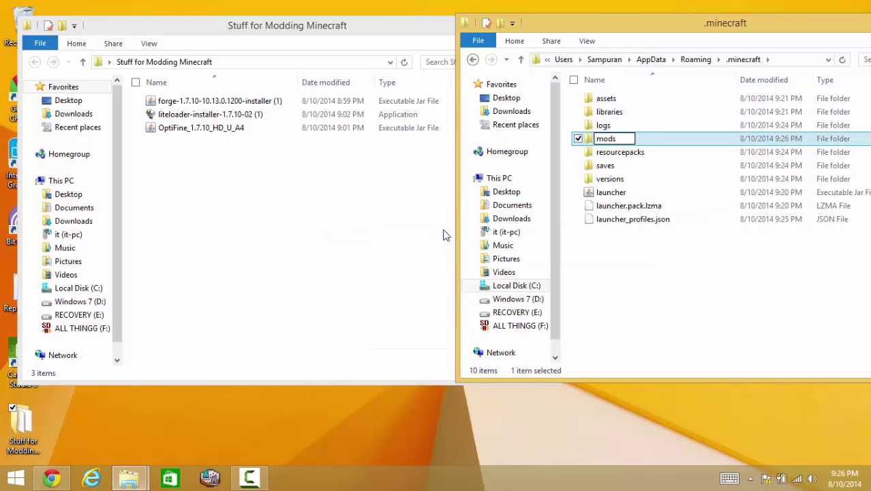
pyautogui.press('Return')
pyautogui.press('Return')
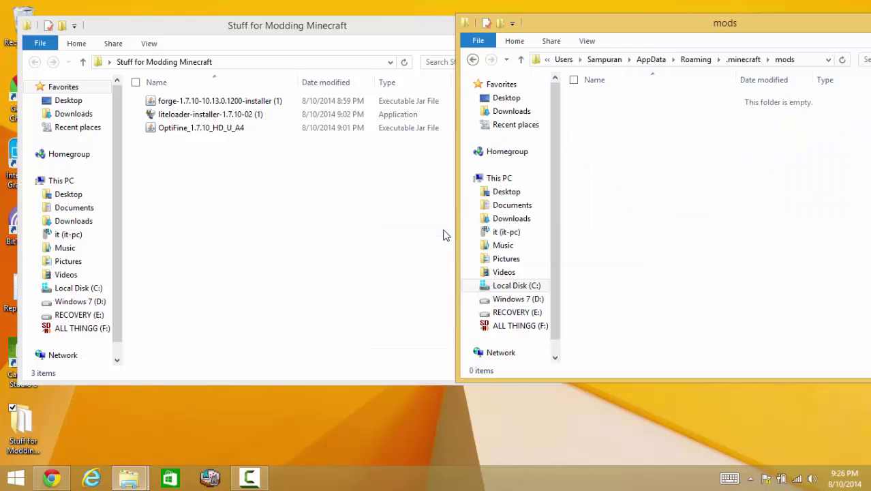
# - Copy OptiFine_1.7.10_HD_U_A4 from Stuff for Modding Minecraft into the mods folder
pyautogui.click(278, 130)
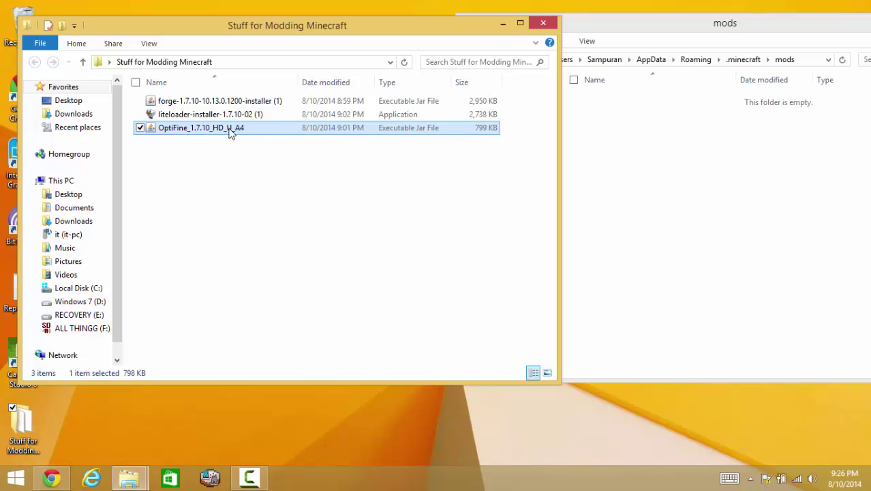
pyautogui.click(721, 163)
pyautogui.hotkey('ctrl', 'v')
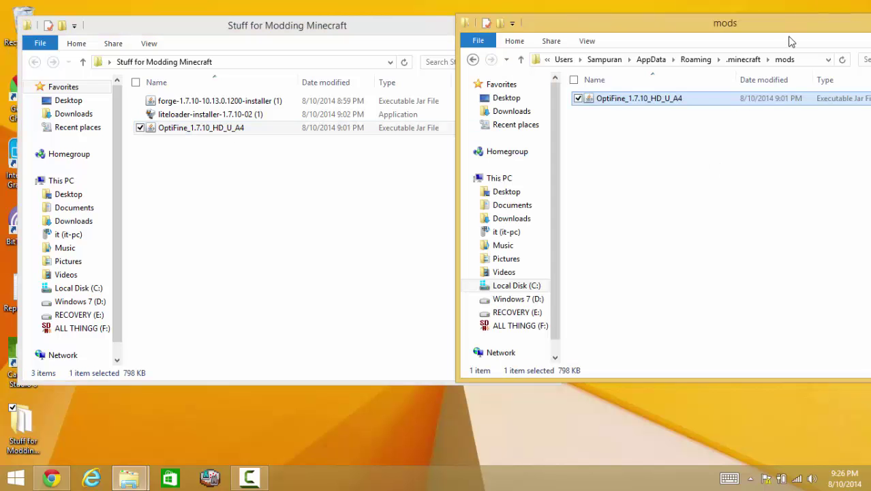
# - Start Minecraft 1.7.10 from the KeiNett Launcher with the existing user, and quit from the game's title screen
pyautogui.click(249, 479)
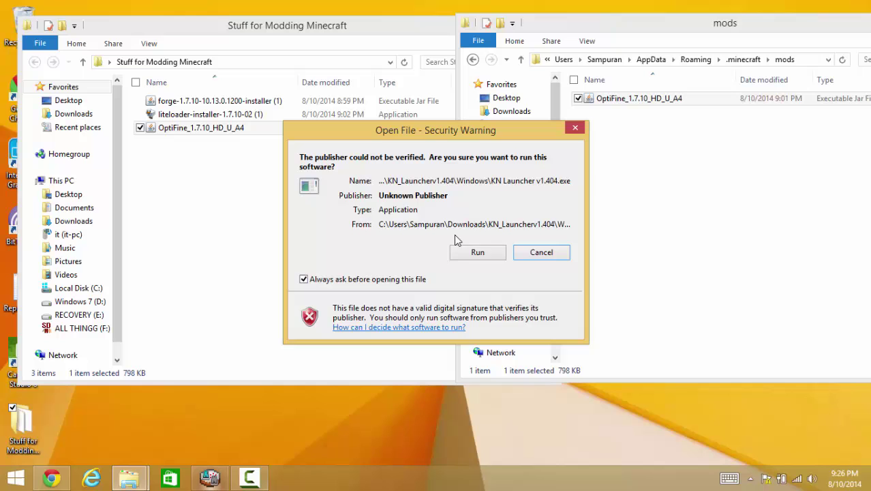
pyautogui.click(466, 249)
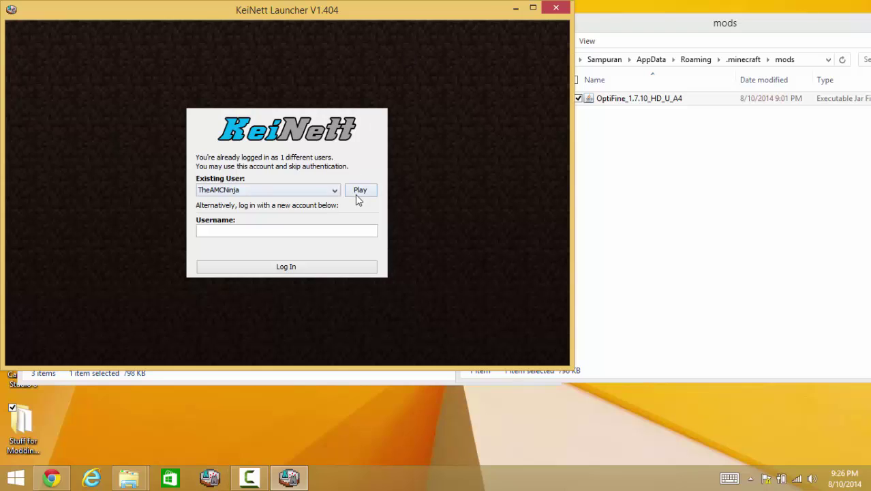
pyautogui.click(359, 194)
pyautogui.click(326, 343)
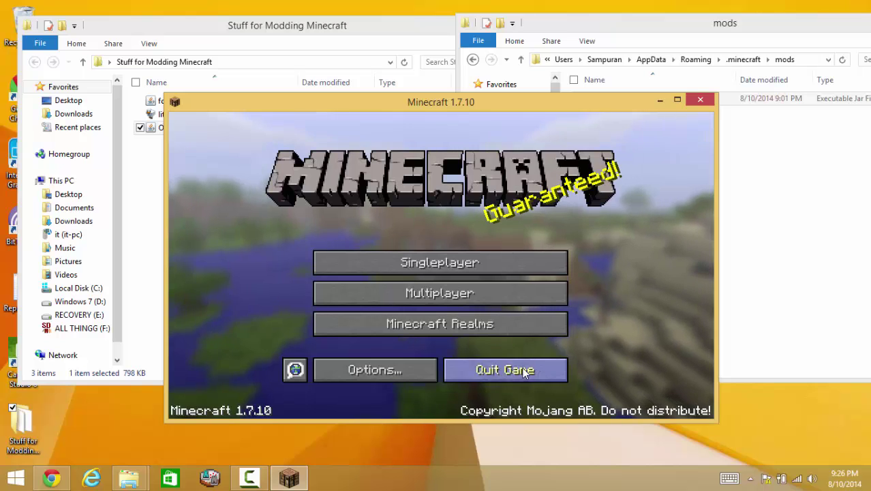
pyautogui.click(524, 371)
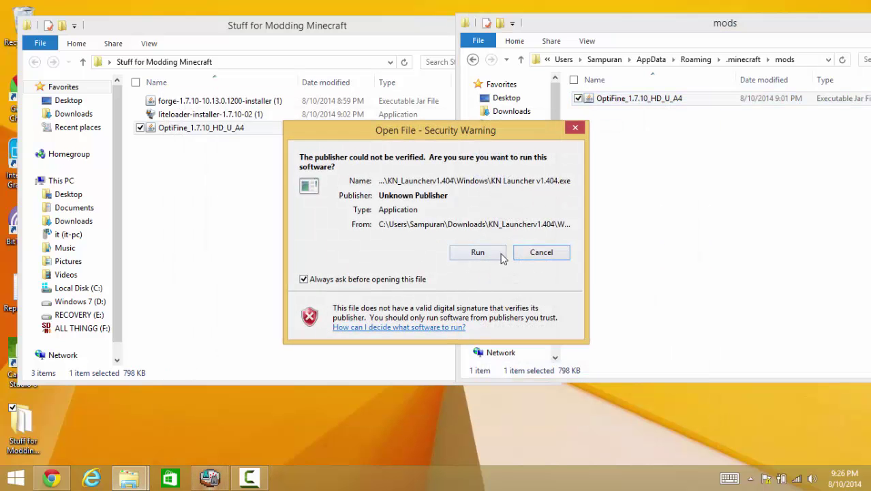
# - Reopen the KeiNett Launcher with the existing user and choose the Forge profile
pyautogui.click(502, 256)
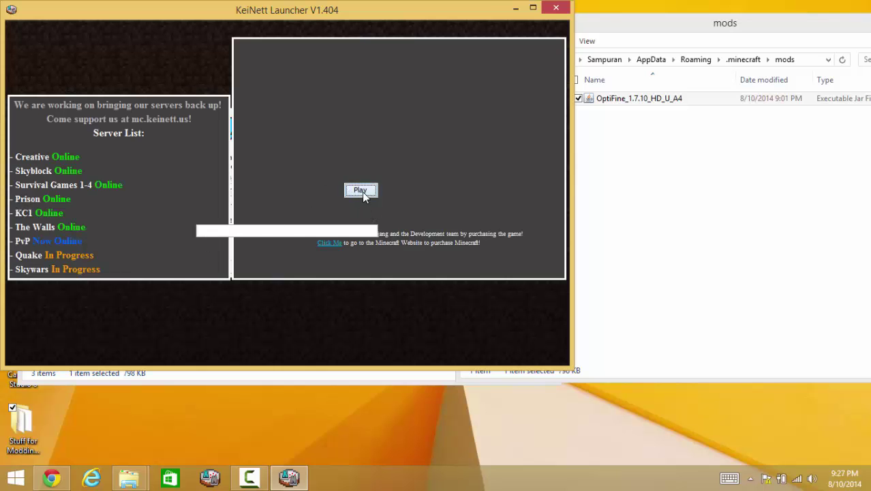
pyautogui.click(103, 331)
pyautogui.click(99, 351)
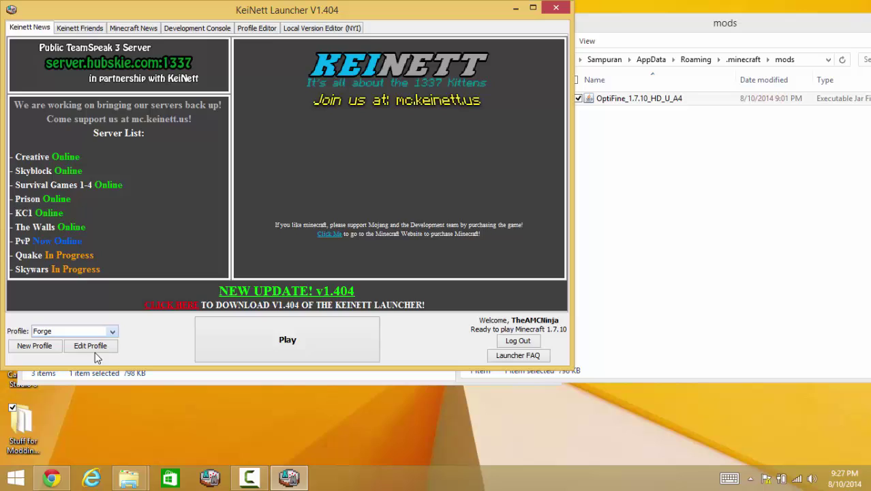
# - Sign in with the existing user, review the version choices for a new profile copied from Forge, and discard the new profile
pyautogui.click(359, 189)
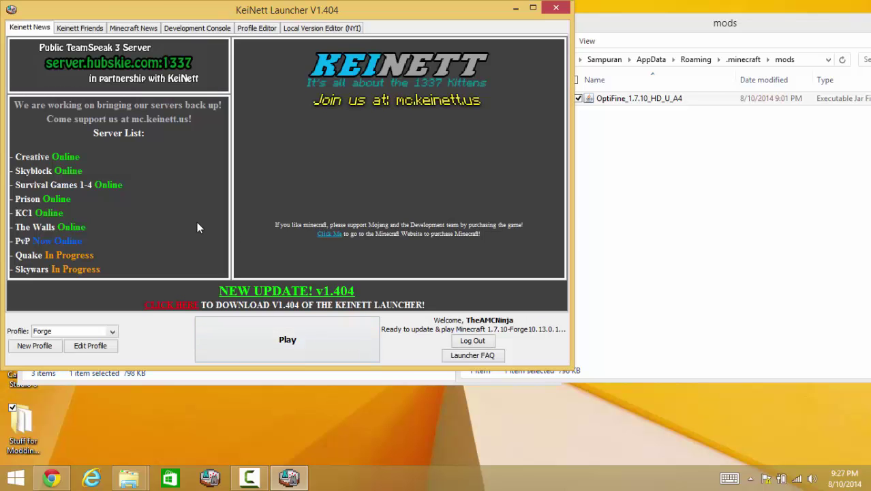
pyautogui.click(28, 352)
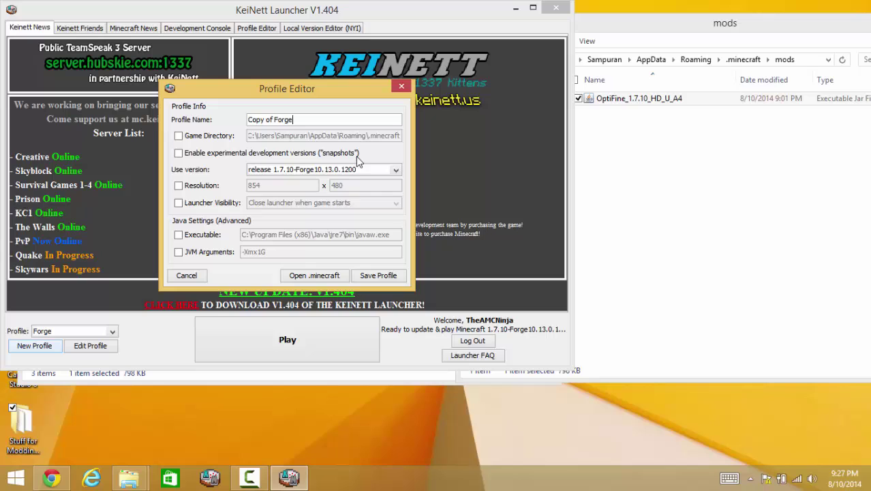
pyautogui.click(351, 169)
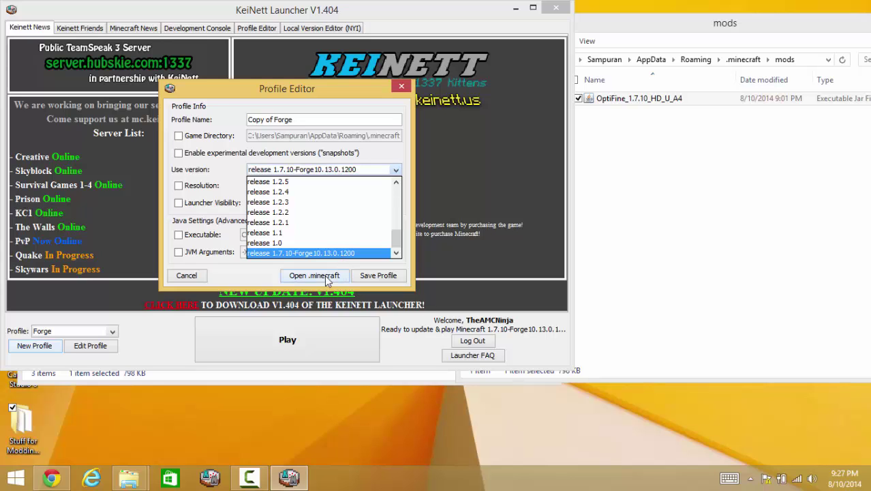
pyautogui.click(176, 277)
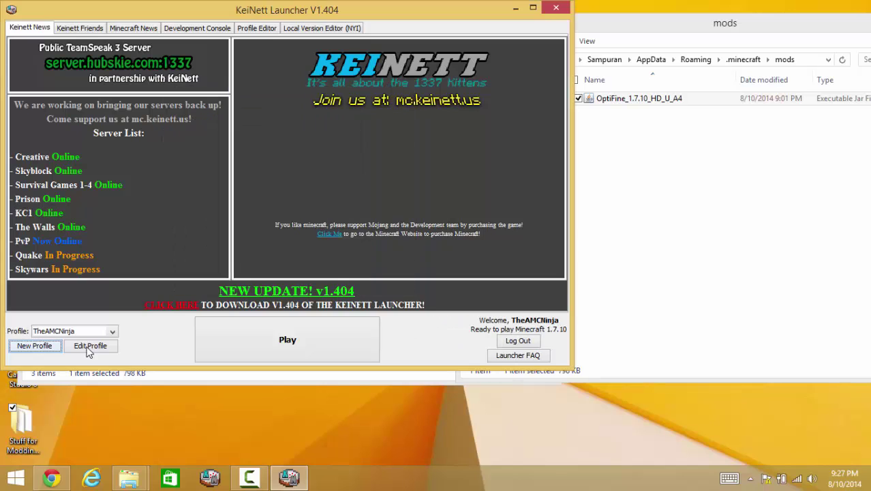
# - Select the Forge profile, sign back in with the existing user and start the Forge version of Minecraft 1.7.10
pyautogui.click(74, 331)
pyautogui.click(76, 351)
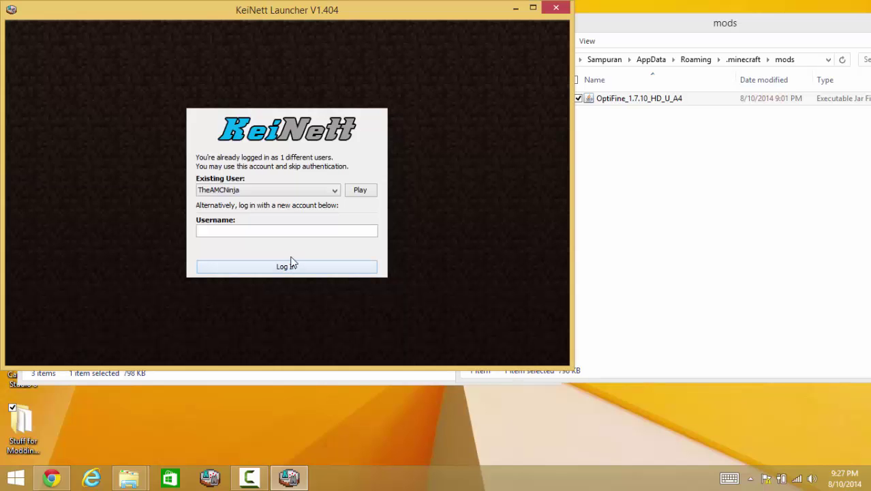
pyautogui.click(353, 196)
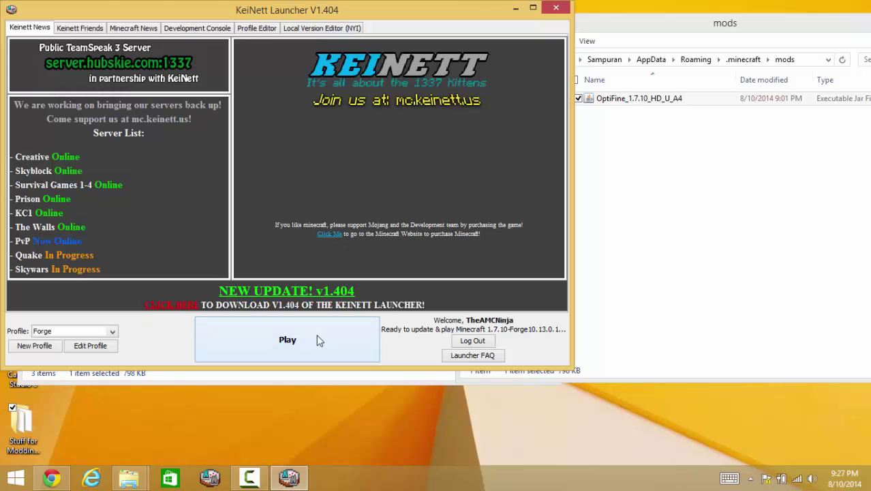
pyautogui.click(320, 341)
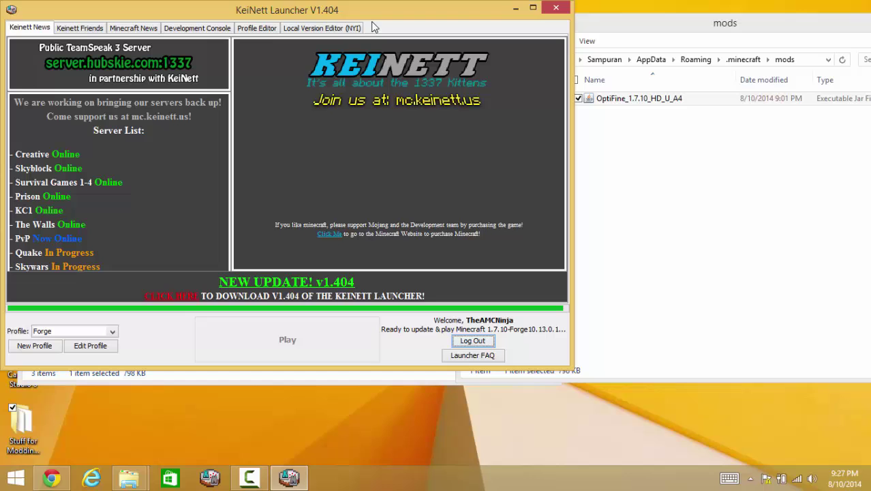
# - Open the forge configuration file from the config folder inside .minecraft, examine its settings and close it
pyautogui.click(774, 227)
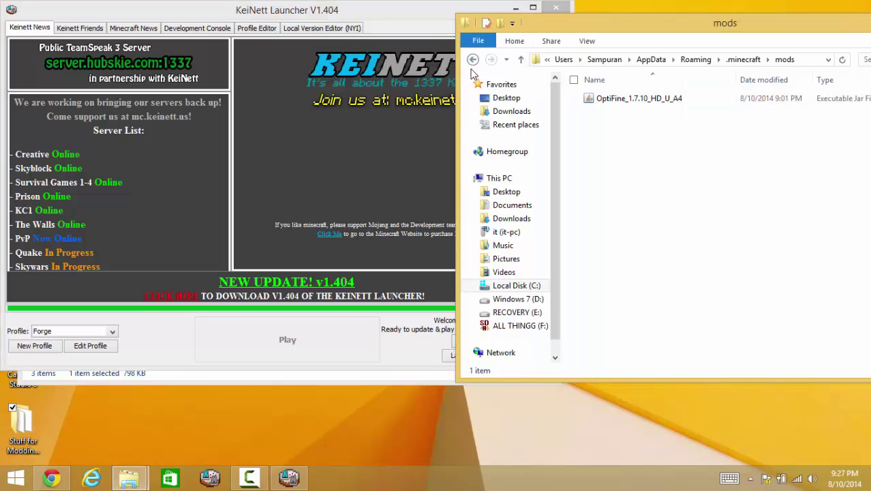
pyautogui.click(472, 59)
pyautogui.moveTo(593, 276); pyautogui.dragTo(640, 252)
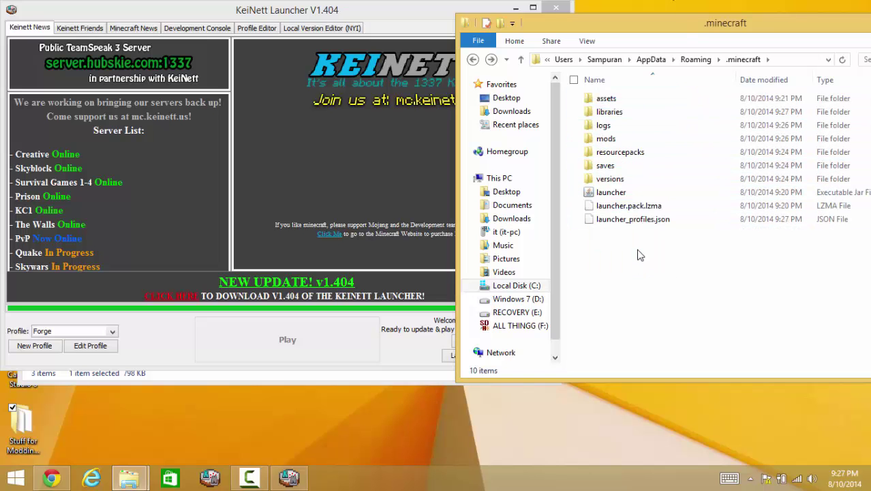
pyautogui.click(640, 139)
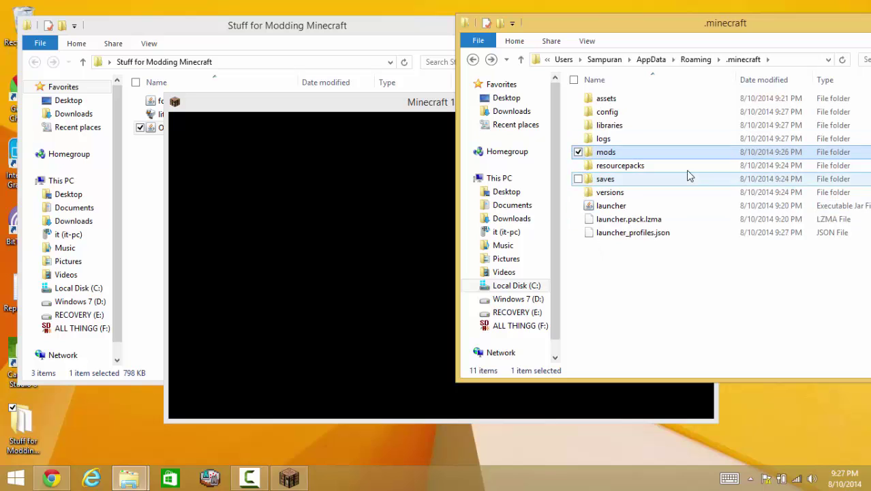
pyautogui.doubleClick(687, 110)
pyautogui.doubleClick(685, 96)
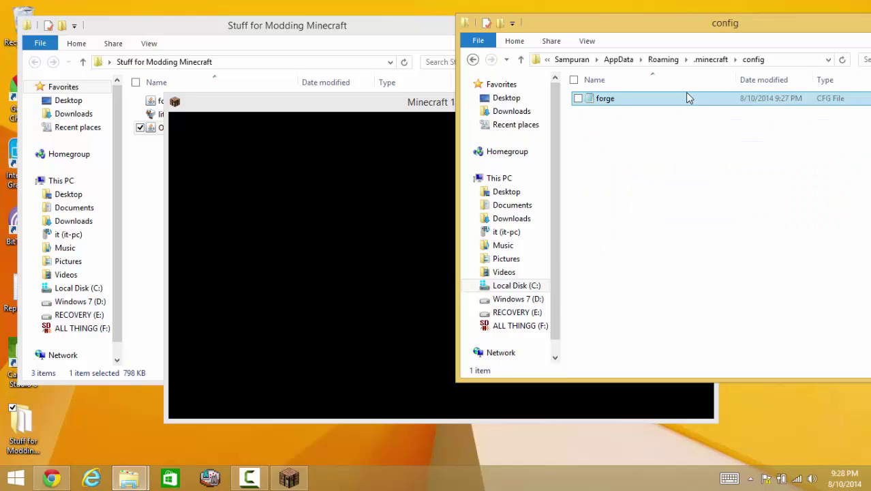
pyautogui.scroll(-7, 639, 162)
pyautogui.scroll(-6, 639, 162)
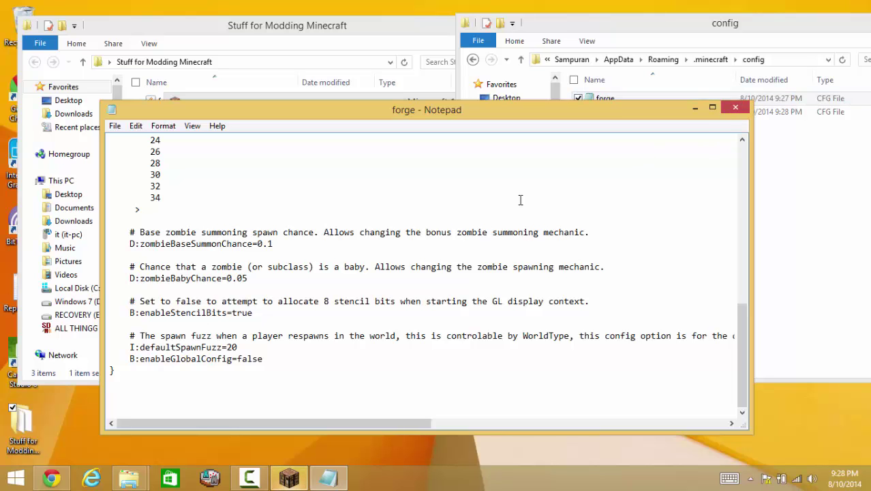
pyautogui.click(736, 107)
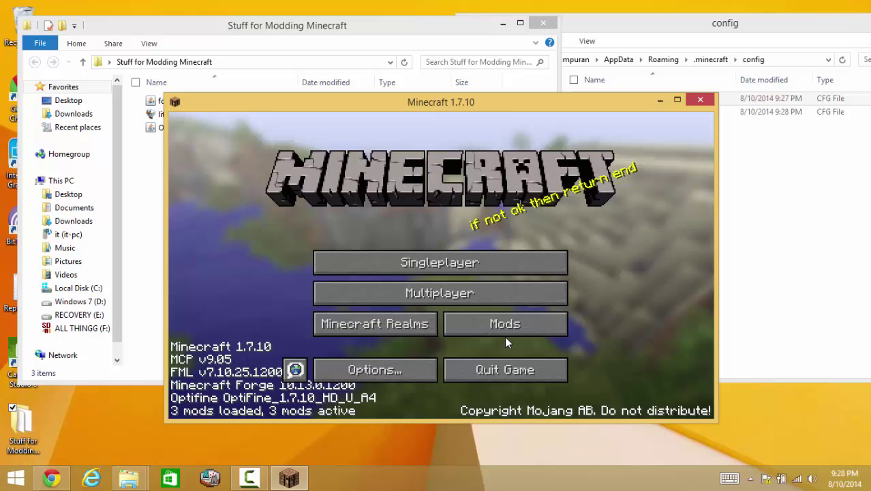
# - Look at the game's options screen and examine the details of the OptiFine, Minecraft Coder Pack, Forge Mod Loader and Minecraft Forge mods
pyautogui.click(408, 369)
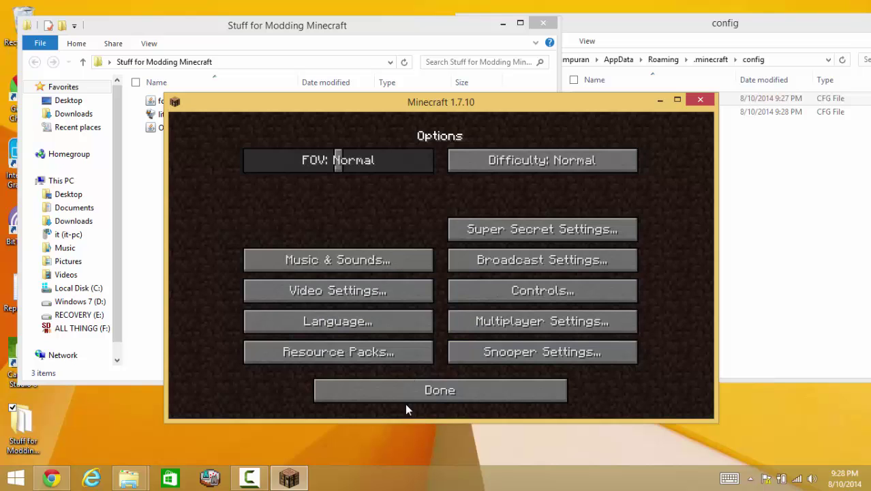
pyautogui.click(404, 396)
pyautogui.click(474, 324)
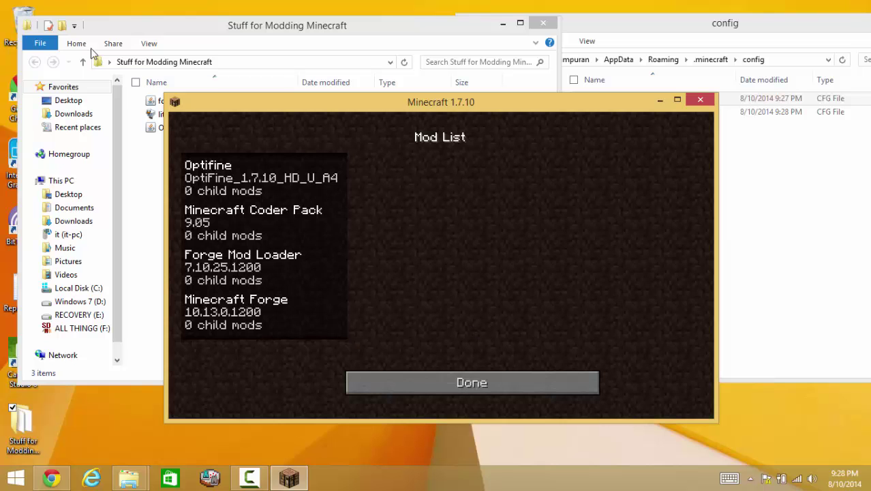
pyautogui.click(277, 215)
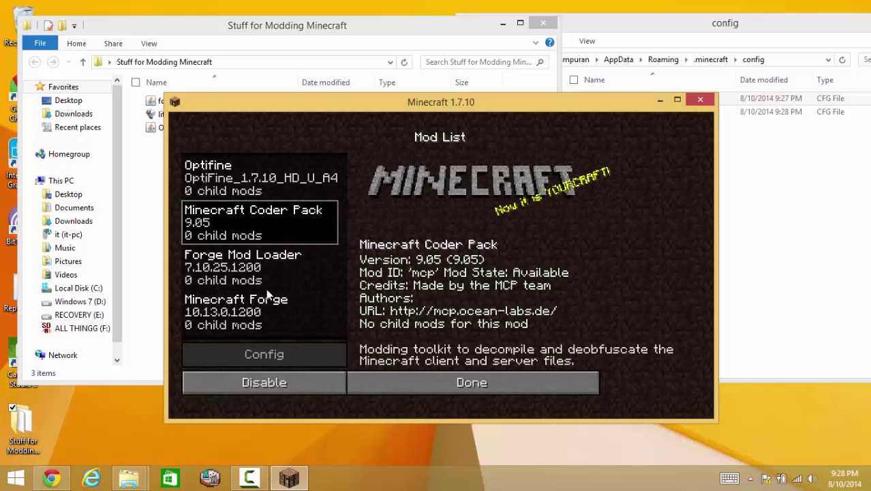
pyautogui.click(272, 264)
pyautogui.click(272, 322)
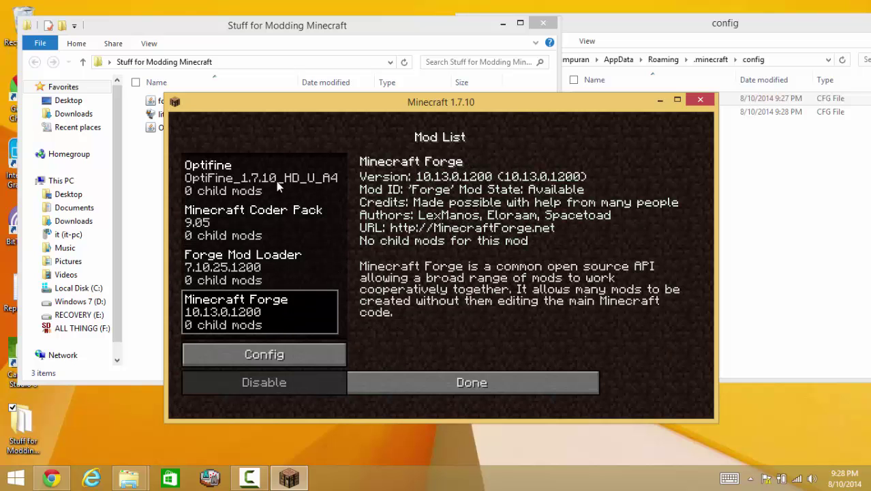
pyautogui.click(277, 185)
pyautogui.click(278, 229)
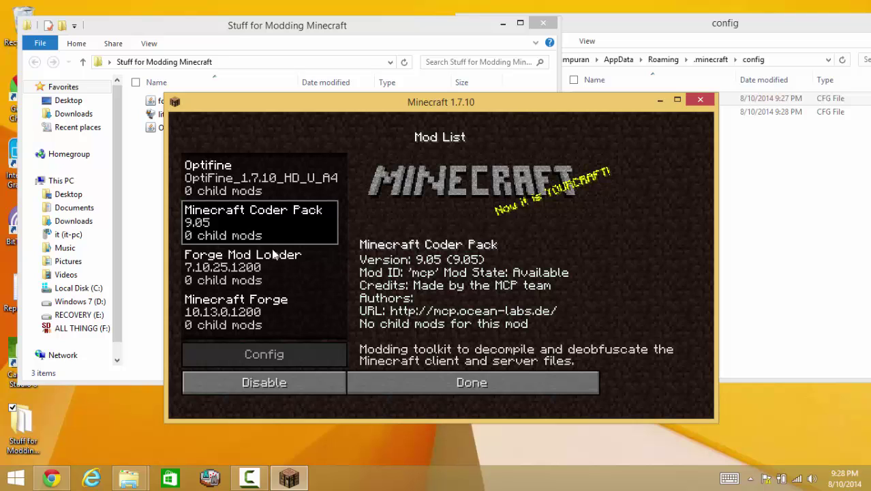
pyautogui.click(269, 265)
pyautogui.click(263, 311)
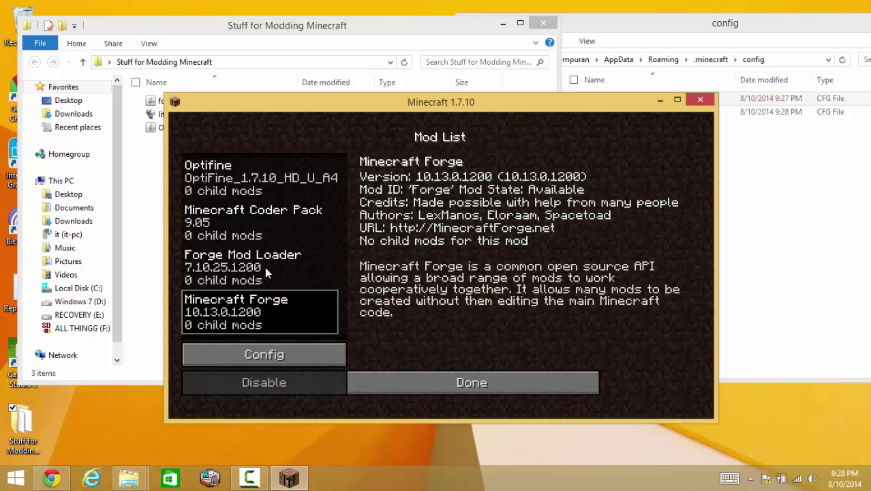
# - View the Forge Mod Loader's configuration screen without changing anything, and quit the game from its title screen
pyautogui.click(267, 258)
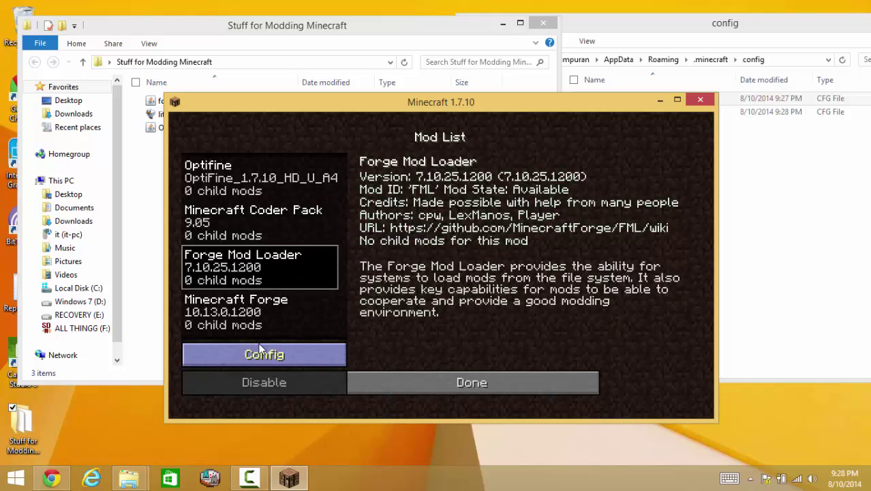
pyautogui.click(263, 351)
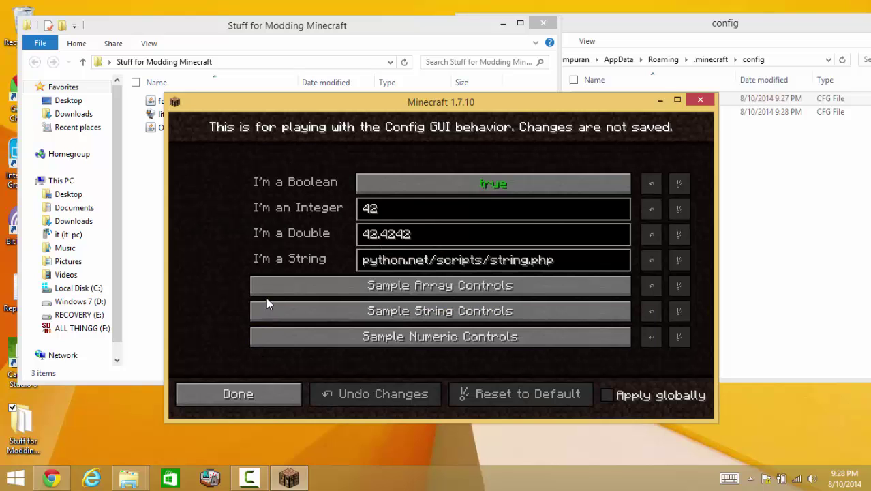
pyautogui.click(244, 401)
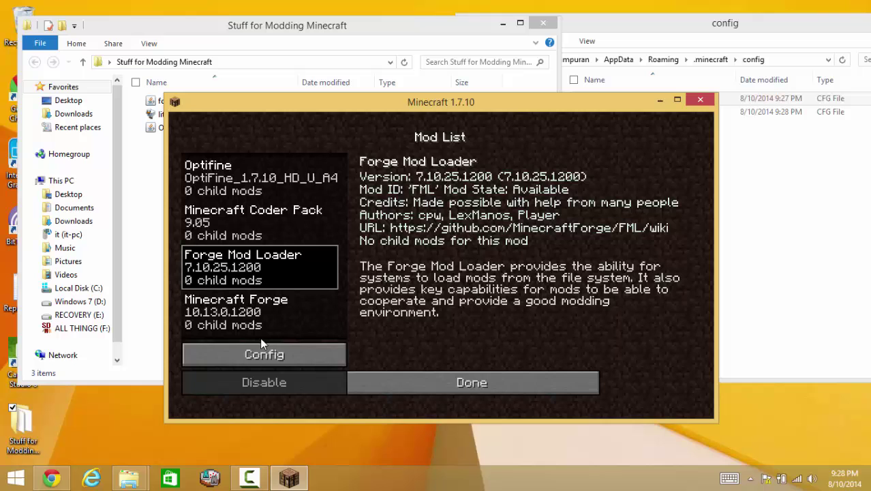
pyautogui.click(449, 376)
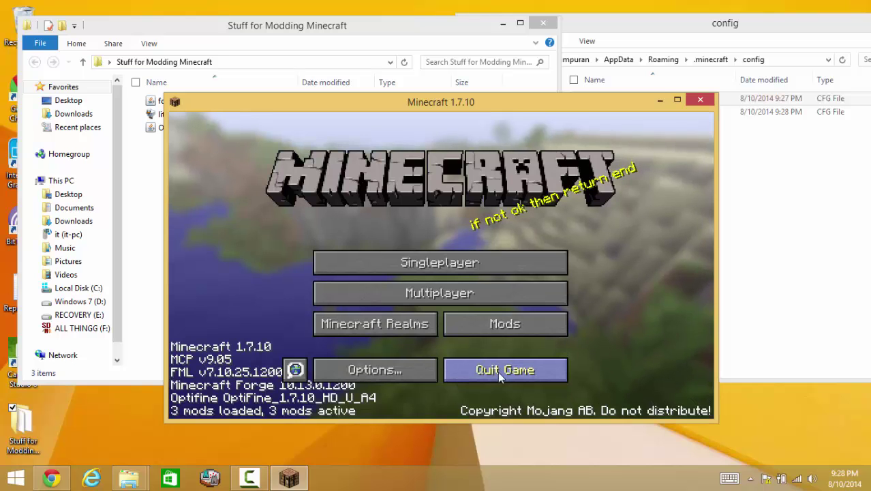
pyautogui.click(497, 371)
# - Run liteloader-installer-1.7.10-02 (1) from Stuff for Modding Minecraft, and return the config folder window to .minecraft
pyautogui.doubleClick(271, 115)
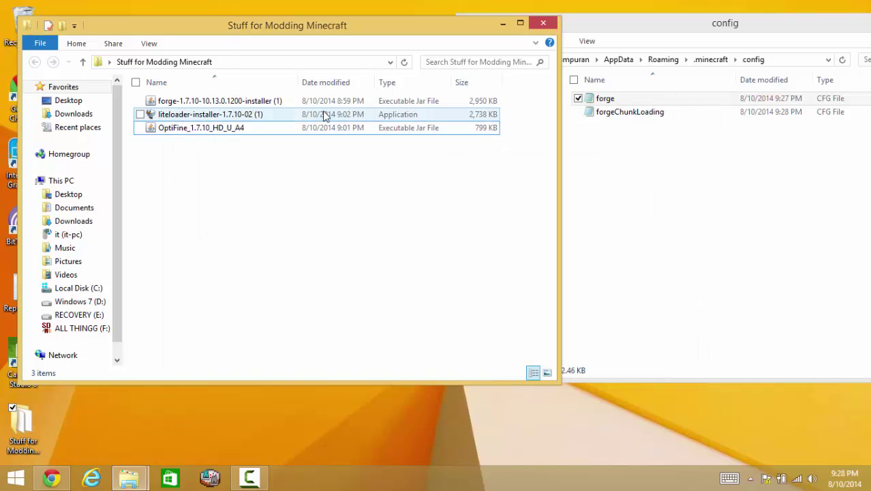
pyautogui.click(477, 252)
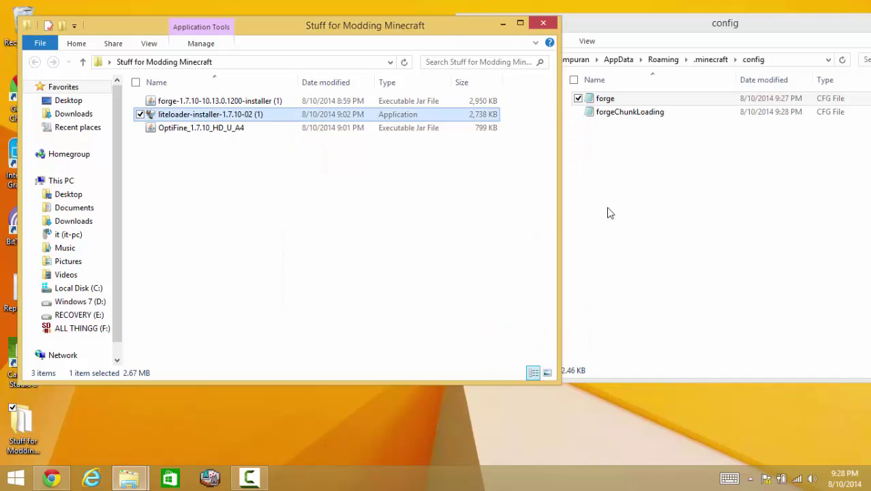
pyautogui.click(609, 210)
pyautogui.click(473, 60)
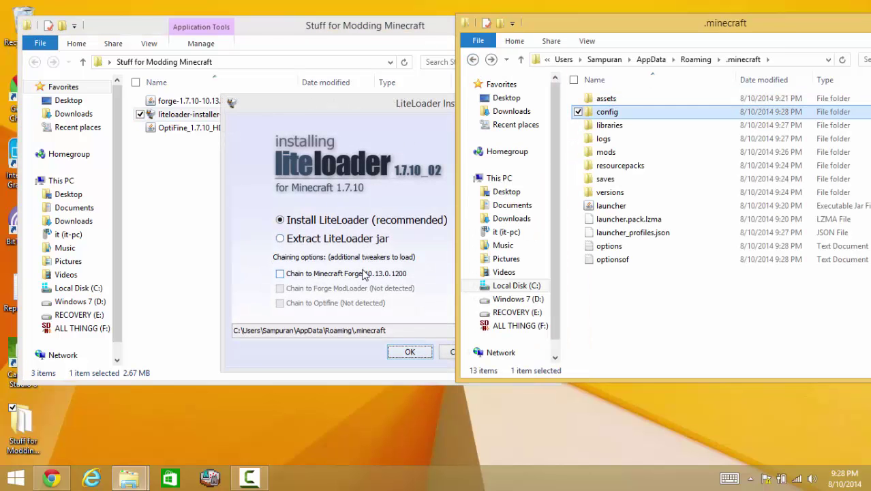
# - Install LiteLoader 1.7.10_02 into the .minecraft folder with the recommended install option, chained to Minecraft Forge 10.13.0.1200
pyautogui.click(366, 221)
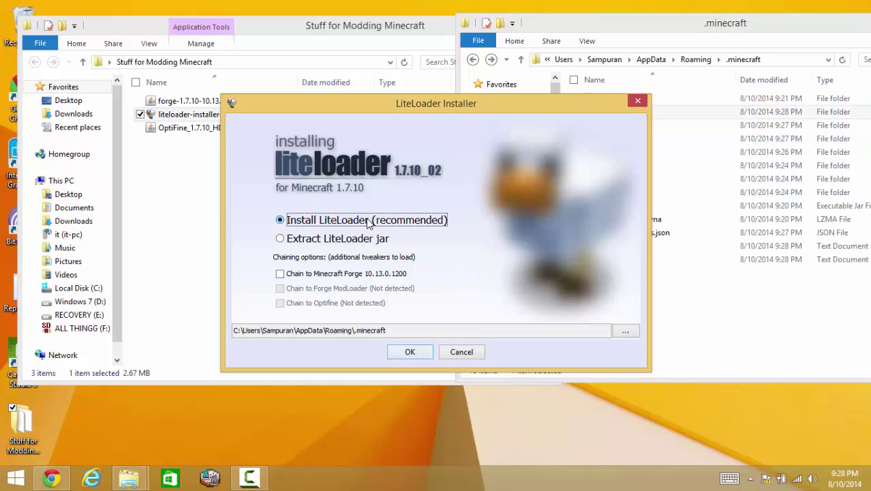
pyautogui.click(364, 239)
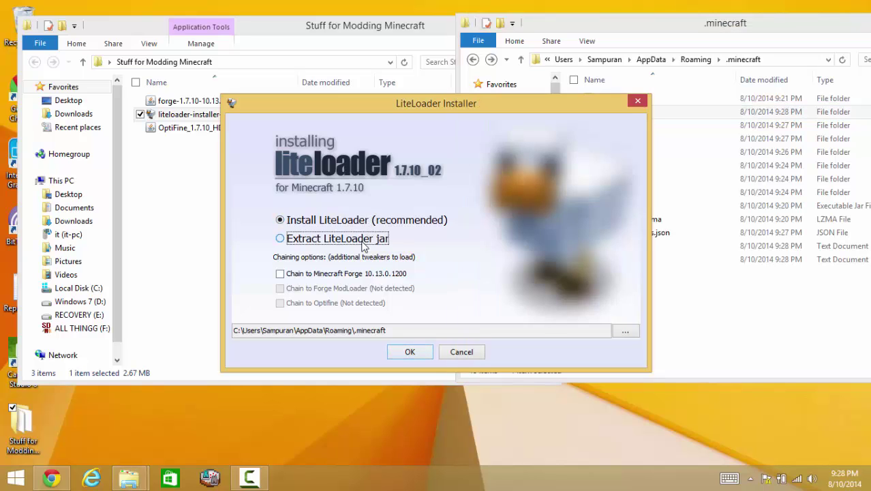
pyautogui.click(361, 222)
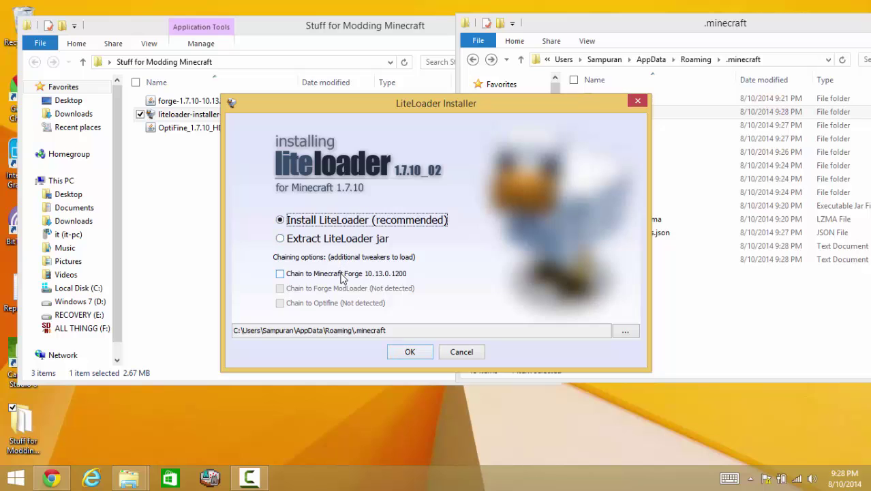
pyautogui.click(342, 275)
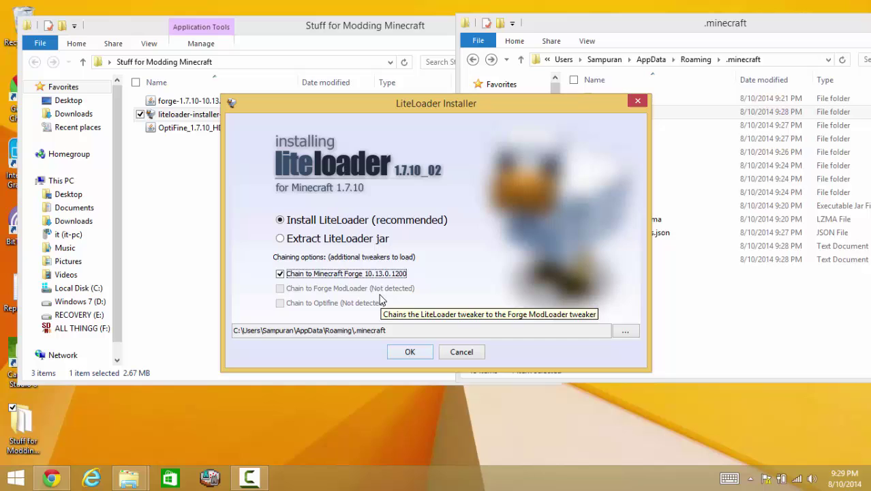
pyautogui.click(349, 328)
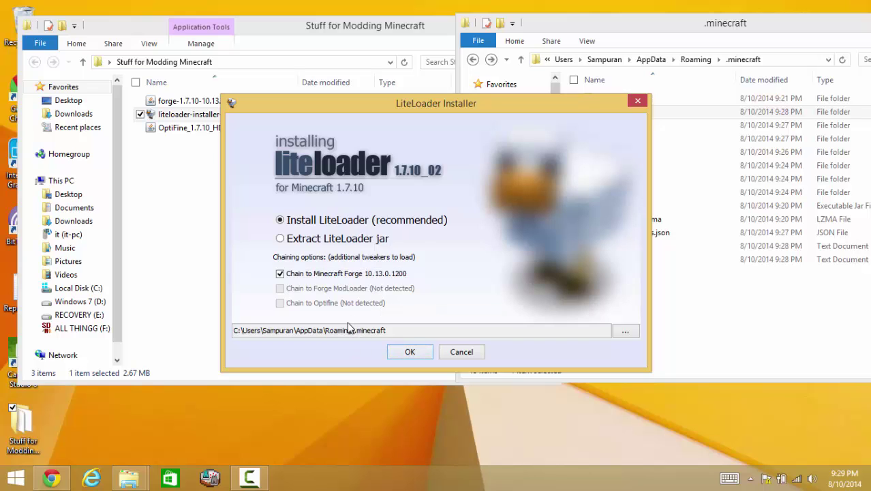
pyautogui.click(409, 352)
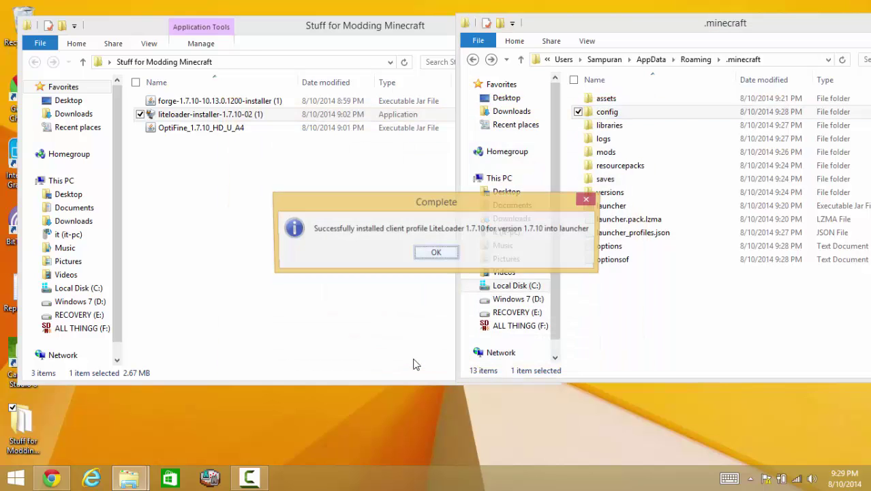
pyautogui.click(434, 254)
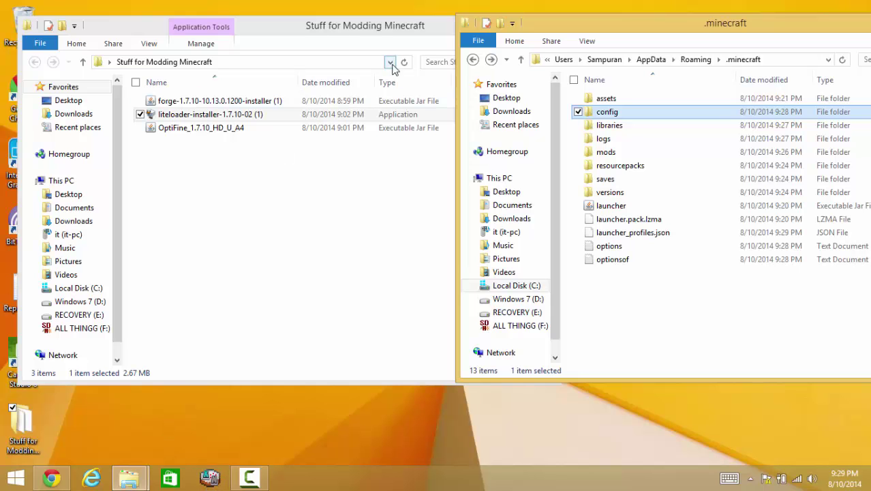
# - Close the Stuff for Modding Minecraft window and copy mod_voxelMap_1.2.0_for_1.7.10 (1).litemod from the mods folder of the desktop's .minecraft backup
pyautogui.click(381, 33)
pyautogui.click(544, 25)
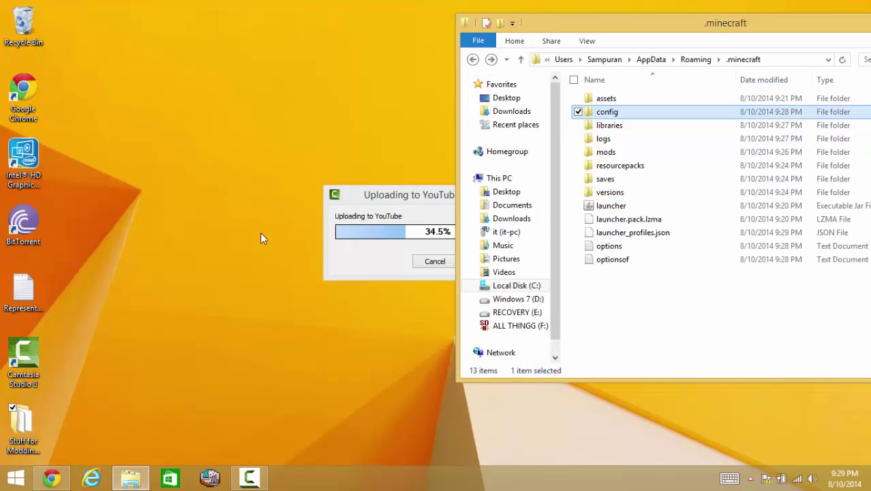
pyautogui.rightClick(131, 477)
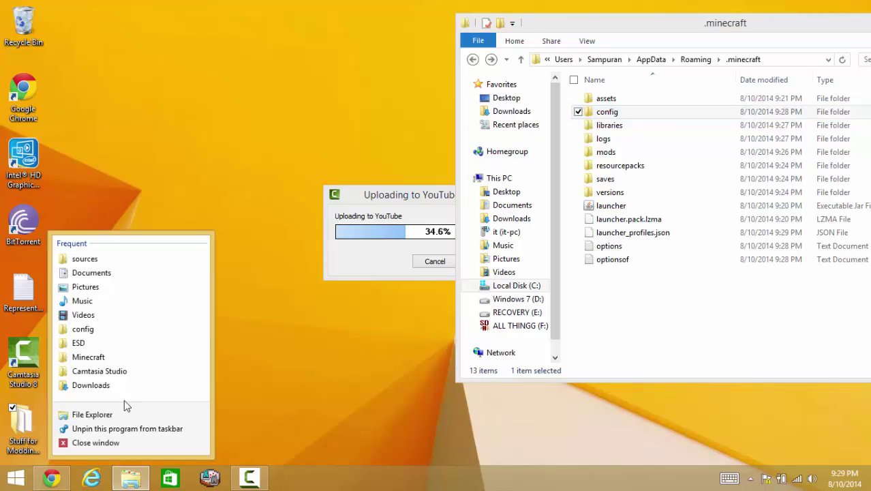
pyautogui.press('Escape')
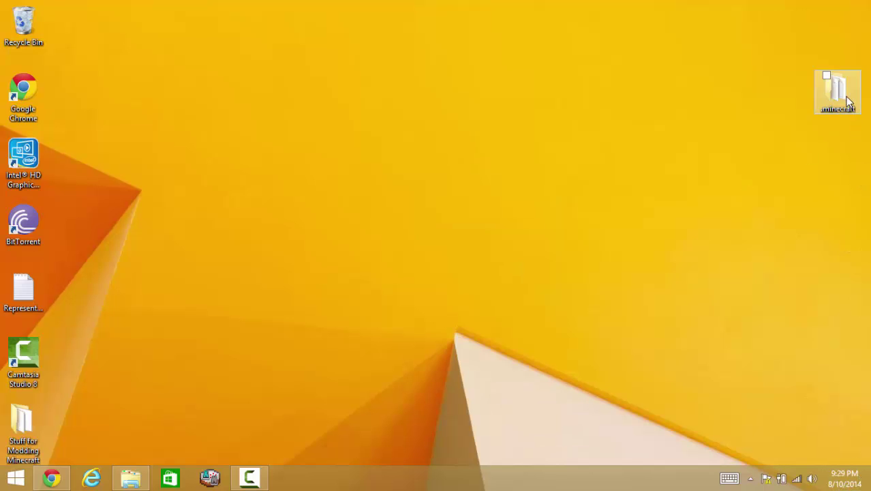
pyautogui.click(845, 96)
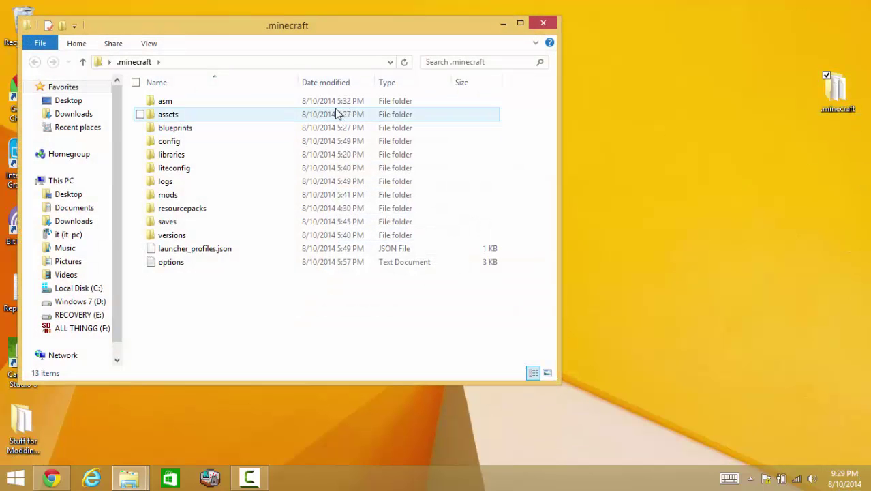
pyautogui.doubleClick(318, 194)
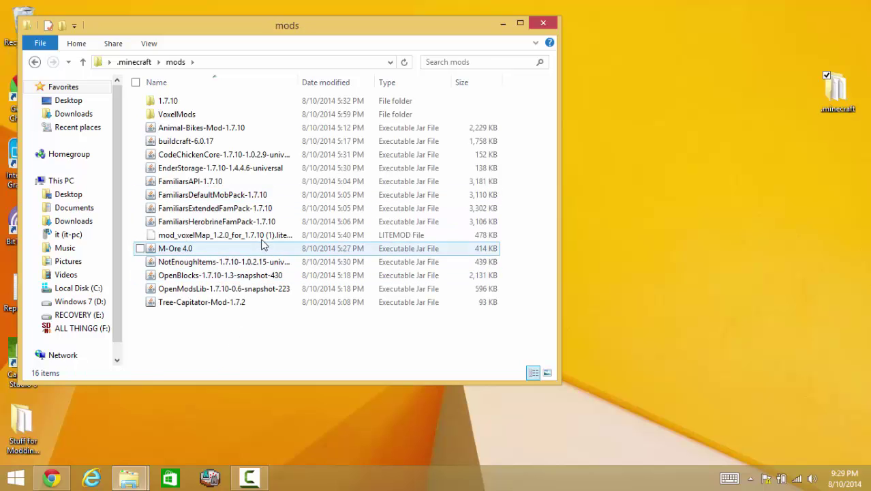
pyautogui.click(269, 222)
pyautogui.click(267, 237)
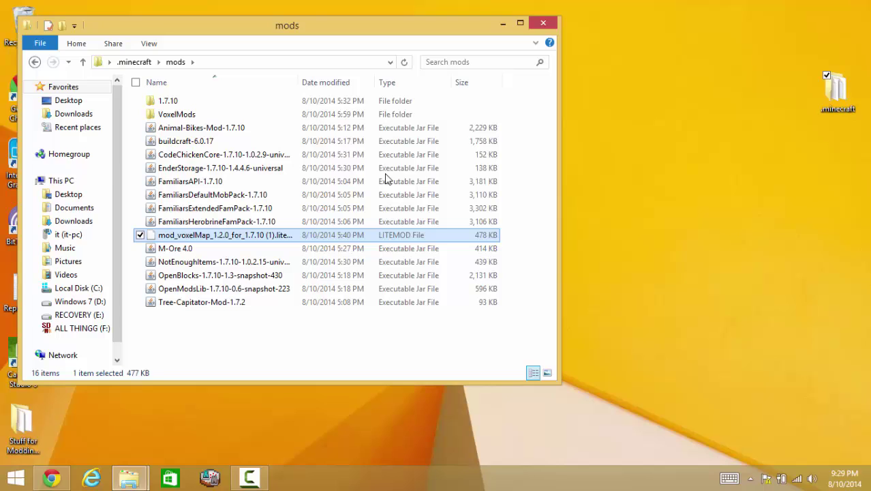
# - Paste the VoxelMap litemod into the mods folder of the Roaming .minecraft folder, replacing the file already there
pyautogui.click(130, 477)
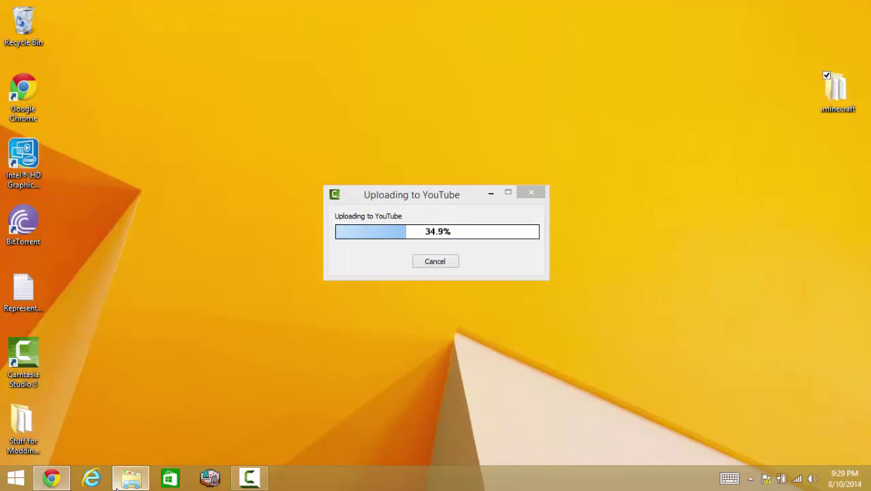
pyautogui.click(267, 397)
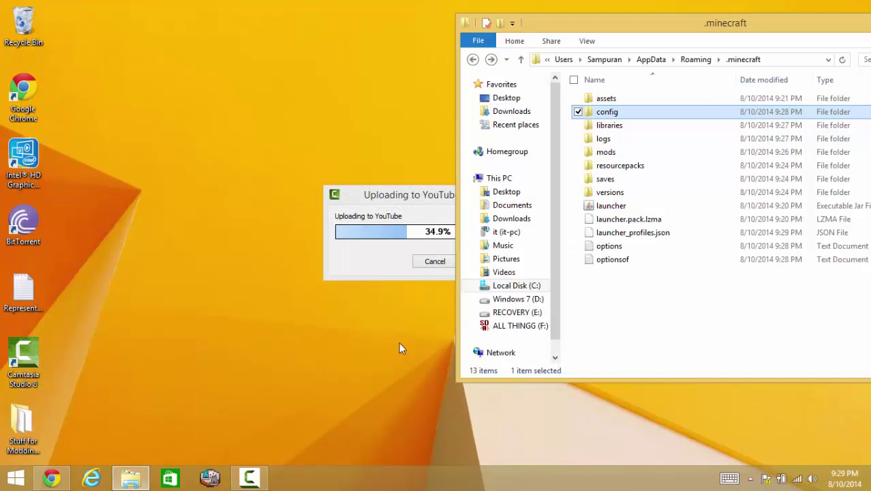
pyautogui.doubleClick(630, 153)
pyautogui.hotkey('ctrl', 'v')
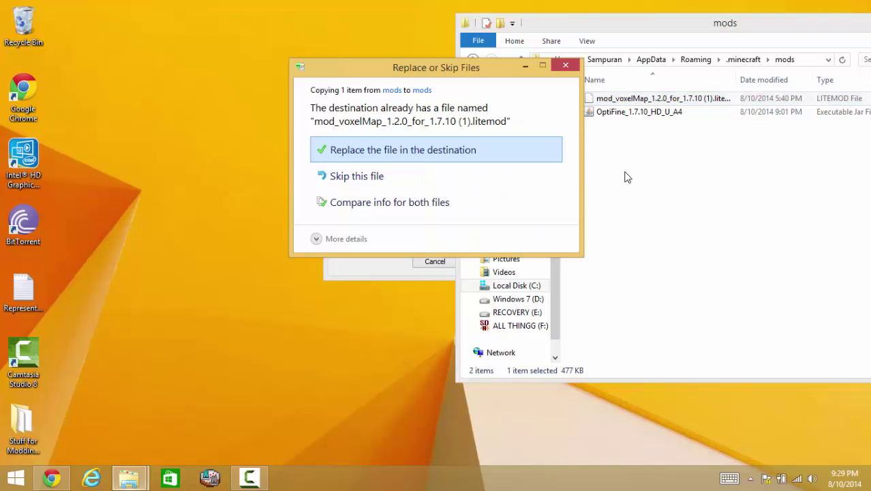
pyautogui.click(466, 150)
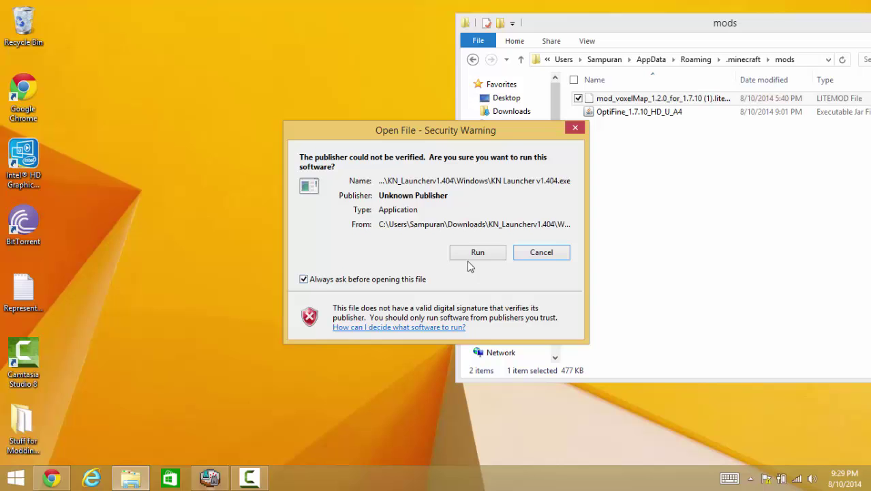
# - Run KeiNett Launcher V1.404 with the existing user and start the game with the LiteLoader 1.7.10 profile
pyautogui.click(475, 253)
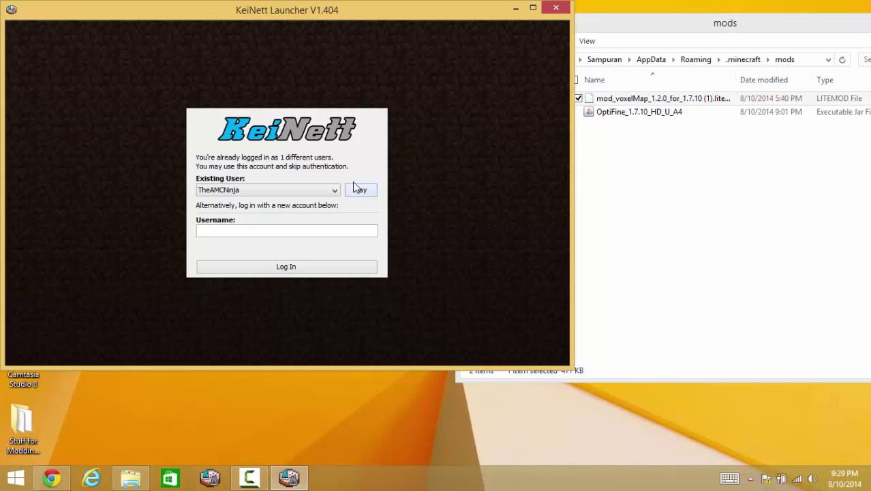
pyautogui.click(359, 188)
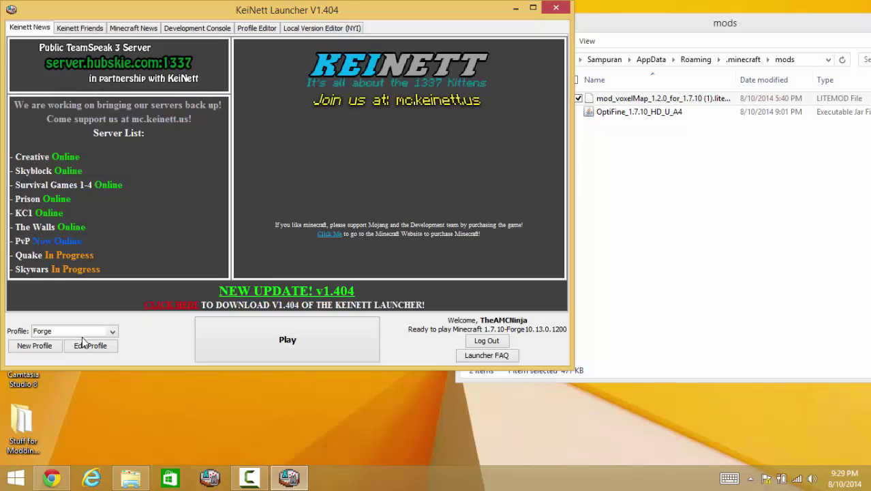
pyautogui.click(81, 331)
pyautogui.click(51, 361)
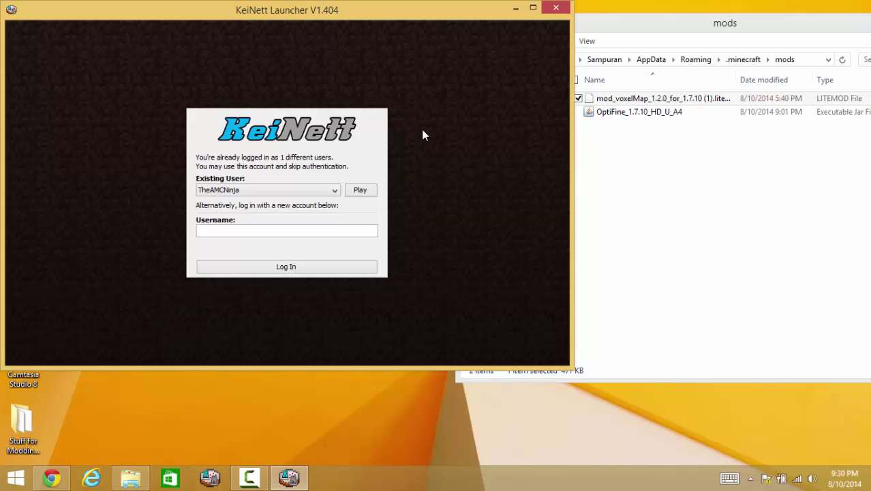
pyautogui.click(362, 189)
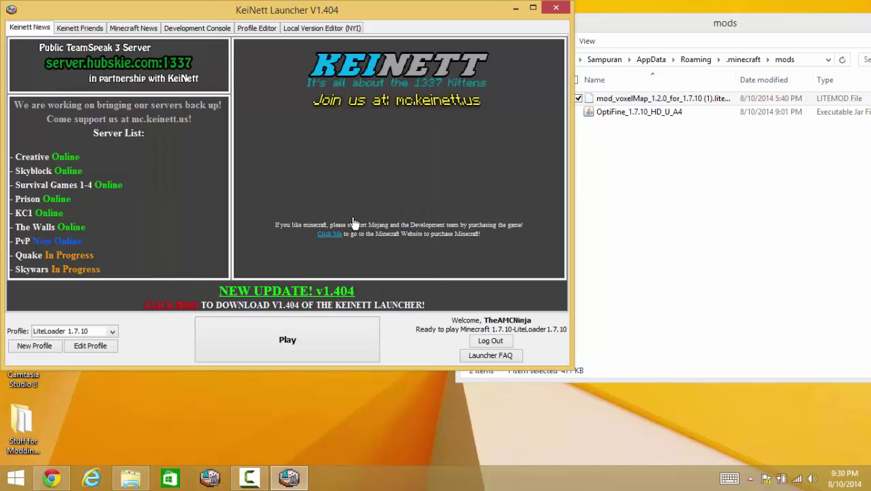
pyautogui.click(341, 330)
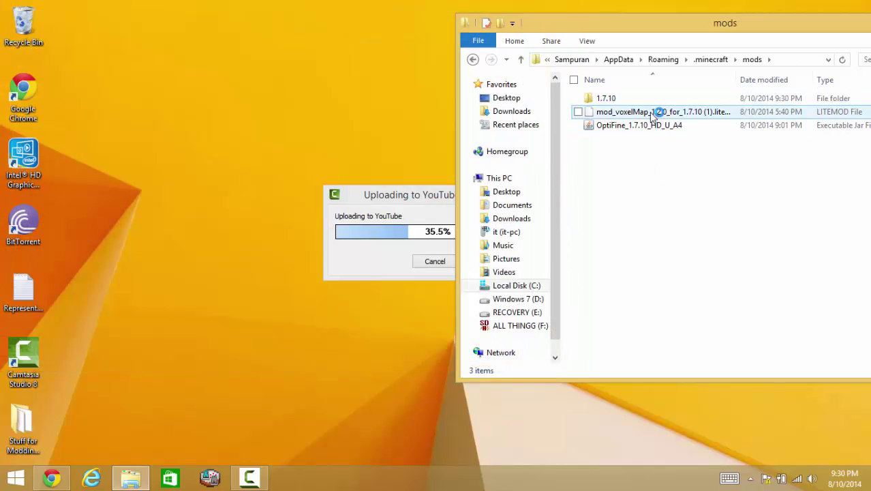
# - Widen the name column in the mods folder to read the VoxelMap file's full name and extension, and return to the game window
pyautogui.click(652, 113)
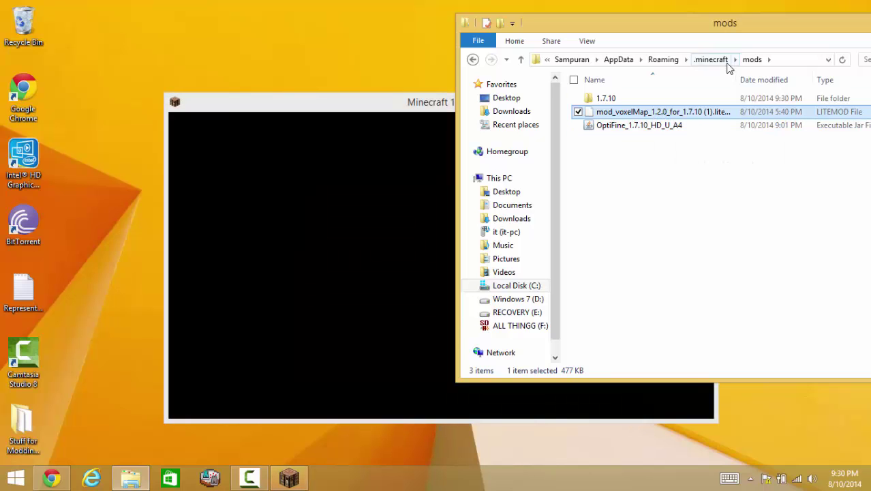
pyautogui.moveTo(737, 78); pyautogui.dragTo(765, 130)
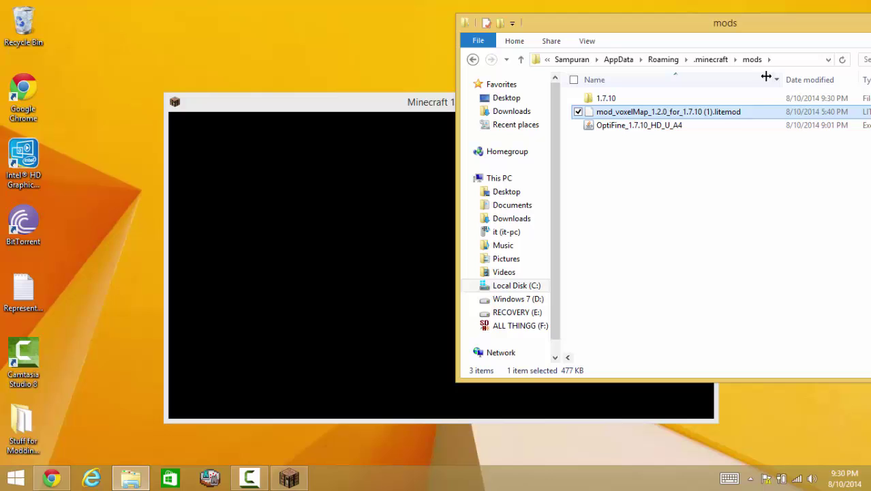
pyautogui.click(360, 140)
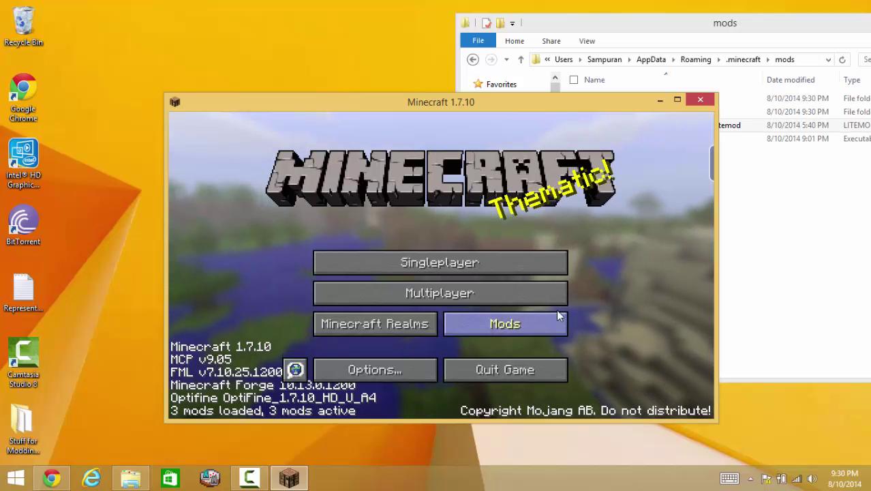
# - Open the LiteLoader panel on the title screen, read through the VoxelMap mod's description, and close the panel
pyautogui.click(708, 159)
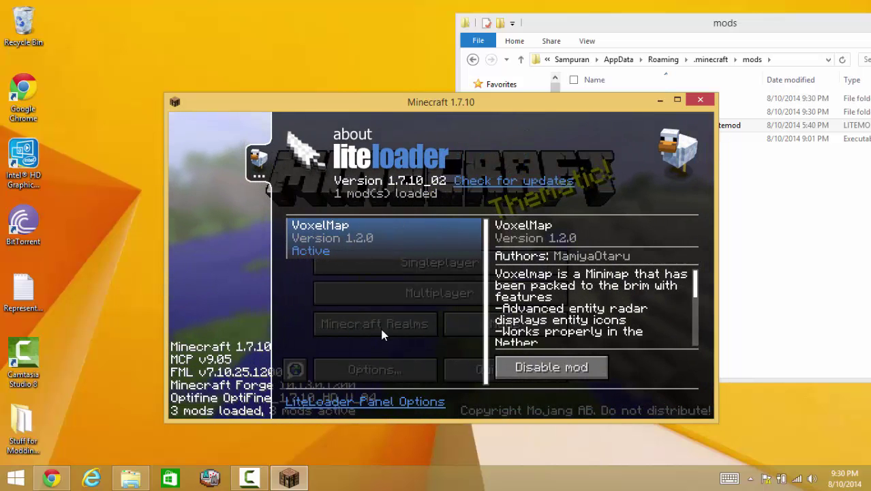
pyautogui.scroll(-5, 521, 252)
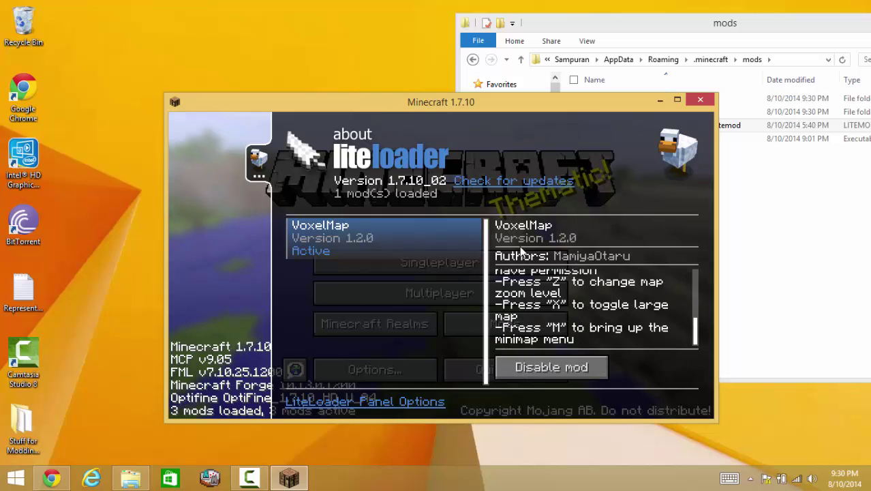
pyautogui.scroll(5, 508, 279)
pyautogui.scroll(-5, 496, 290)
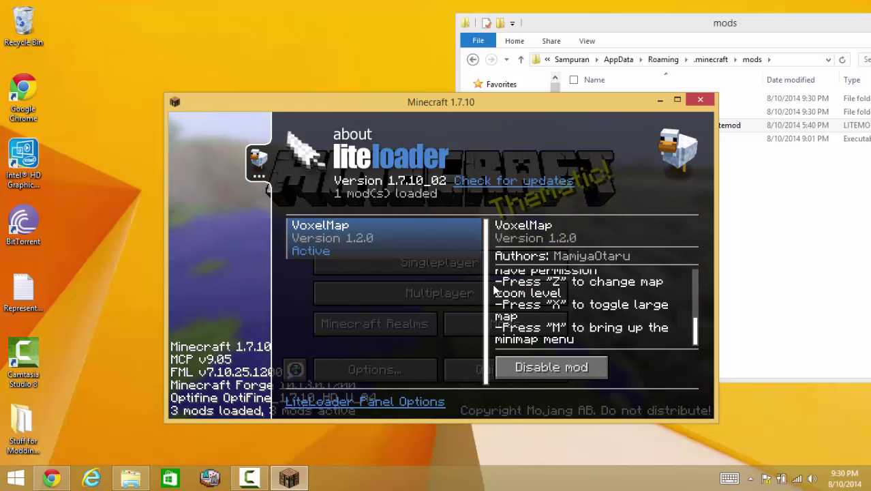
pyautogui.scroll(5, 494, 290)
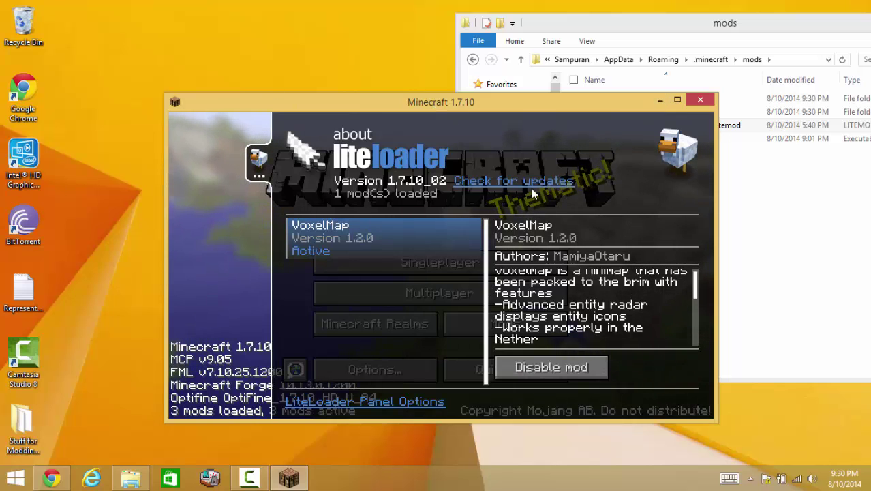
pyautogui.click(189, 156)
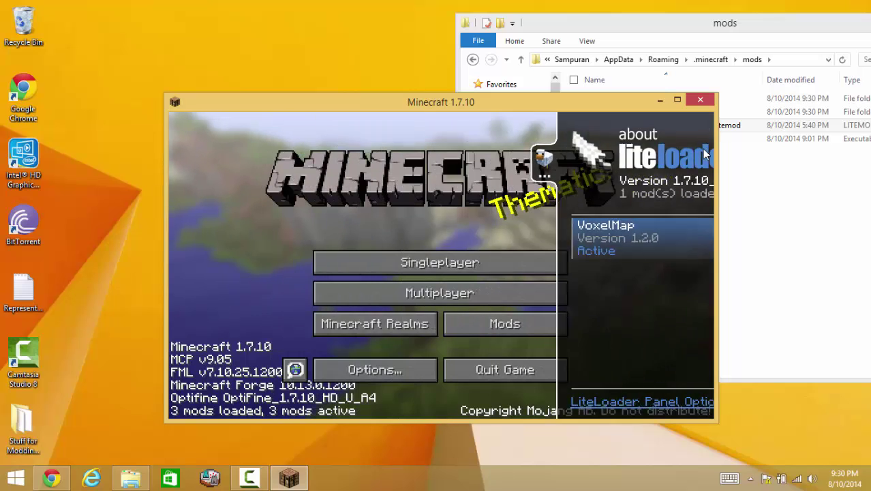
# - Quit the game from its title screen and bring up the Camtasia recorder
pyautogui.click(546, 371)
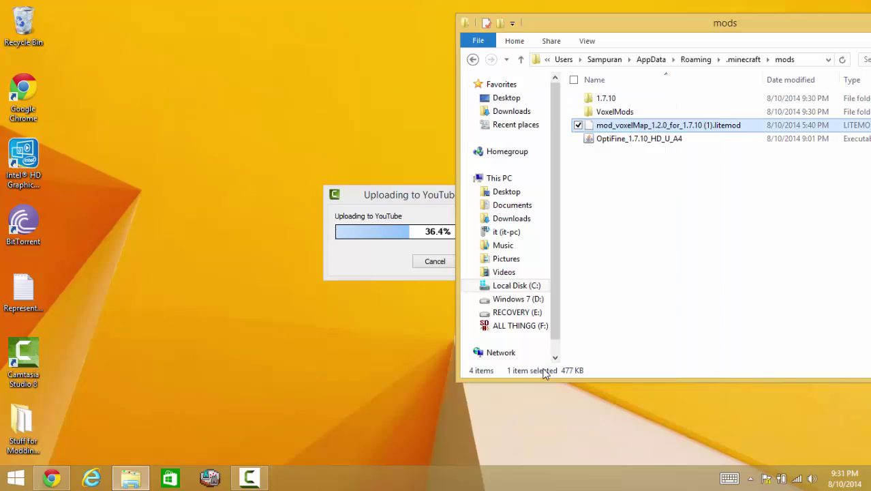
pyautogui.click(402, 230)
pyautogui.click(248, 477)
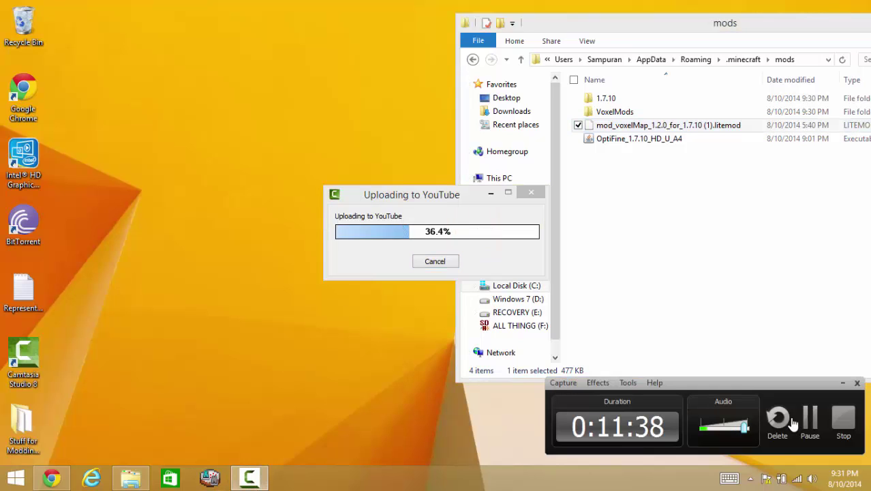